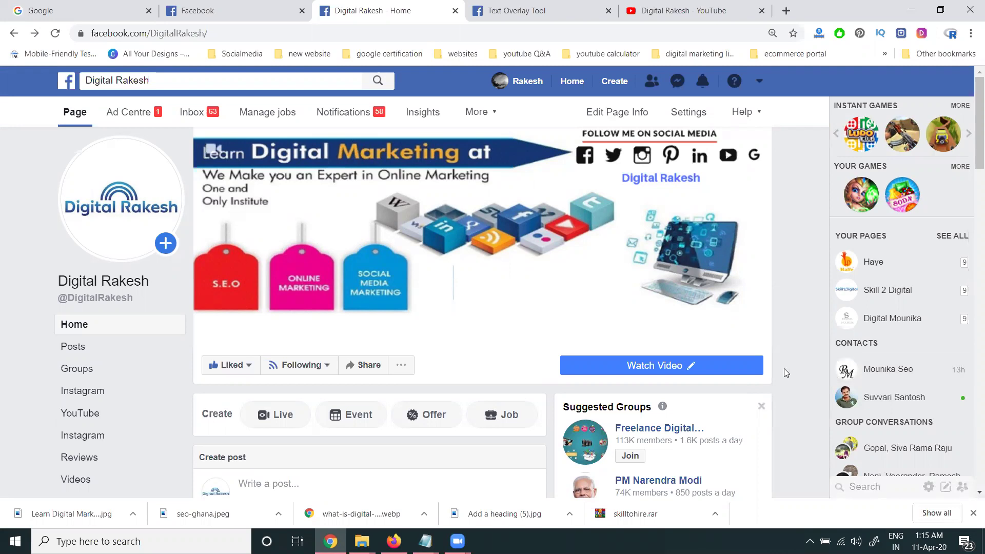
pyautogui.scroll(-3, 241, 398)
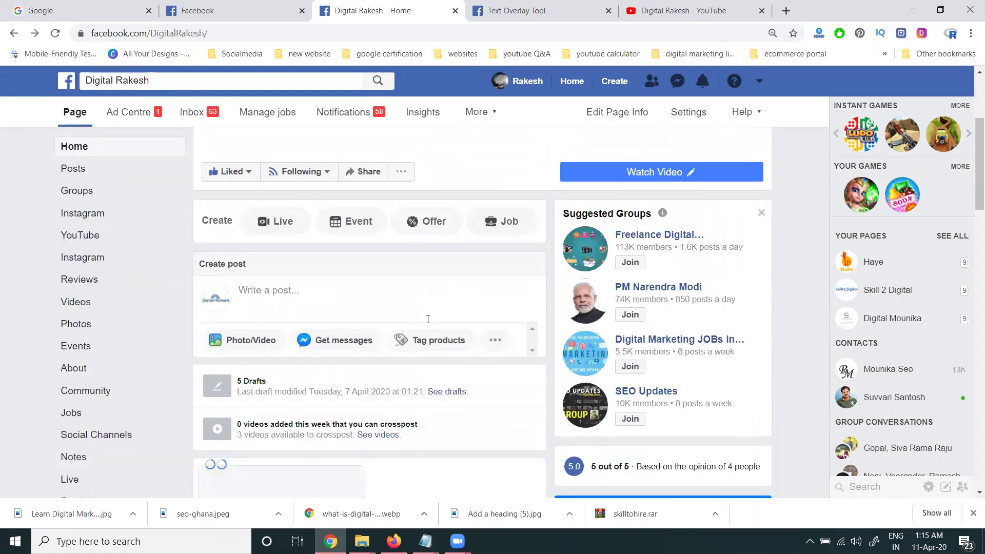
pyautogui.scroll(-2, 304, 371)
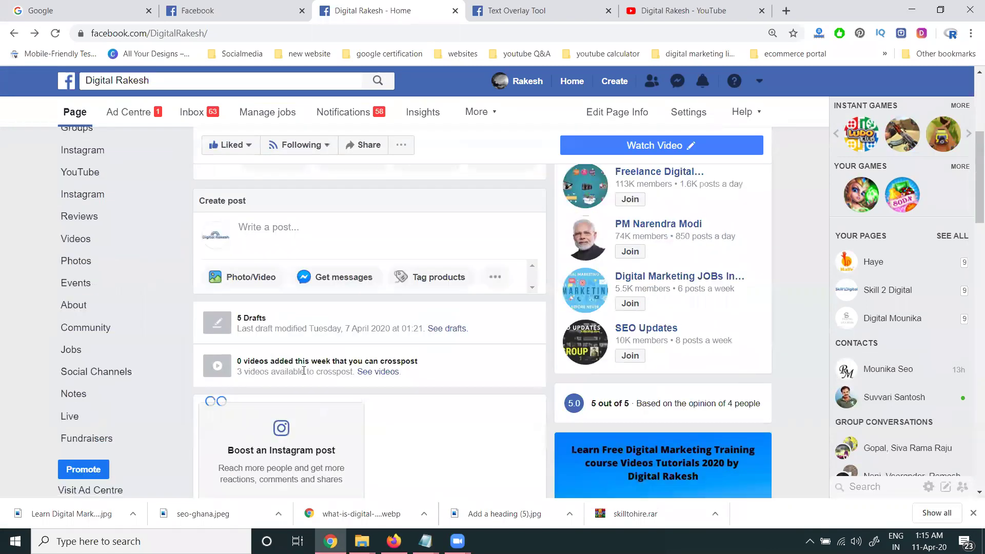
# Step: Boost the newest video post, then discard the ad without saving a draft after the text warning
pyautogui.click(84, 469)
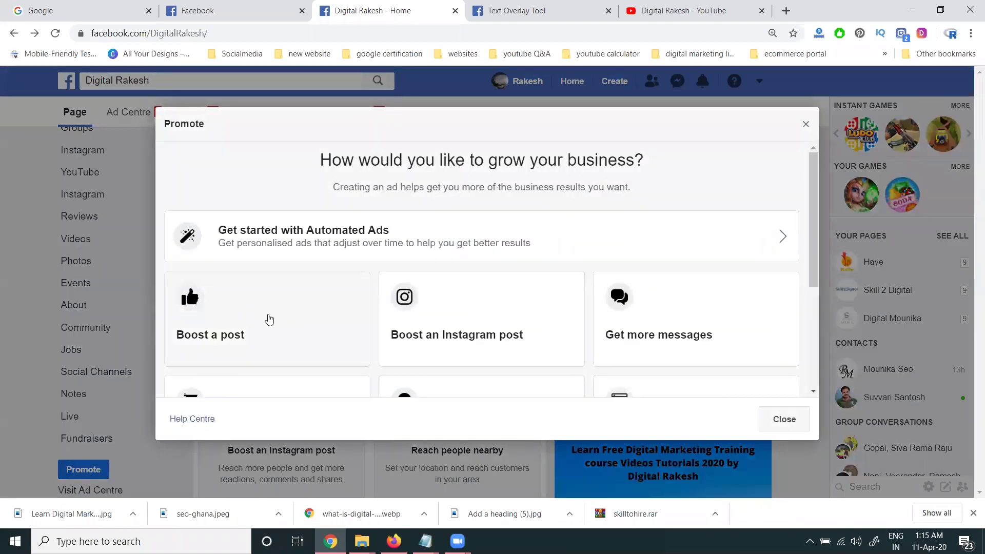
pyautogui.click(269, 318)
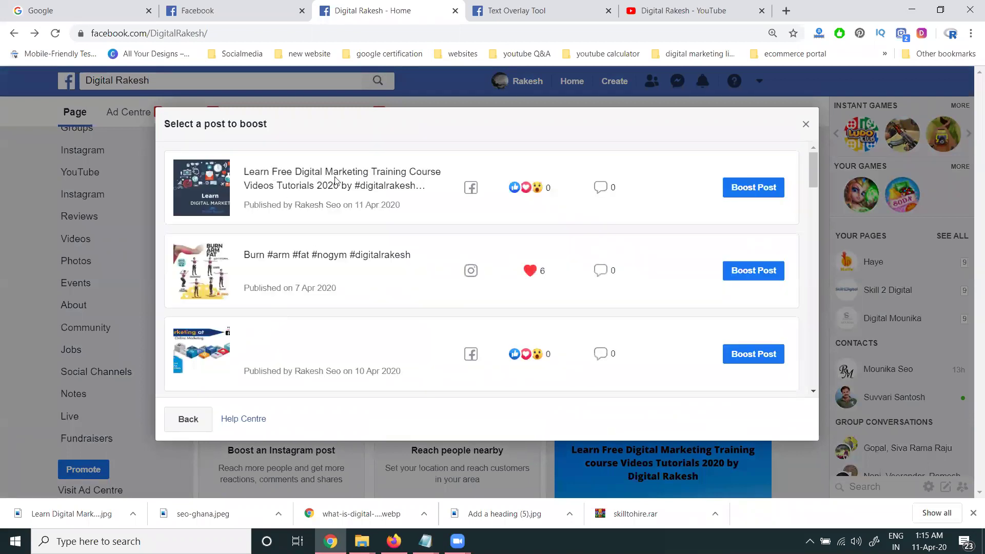
pyautogui.click(754, 187)
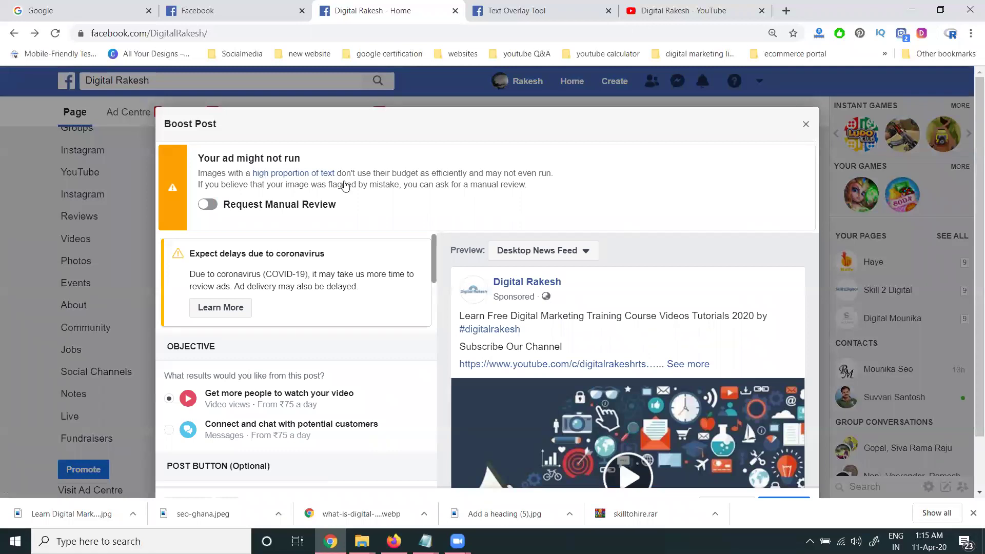
pyautogui.scroll(-2, 645, 316)
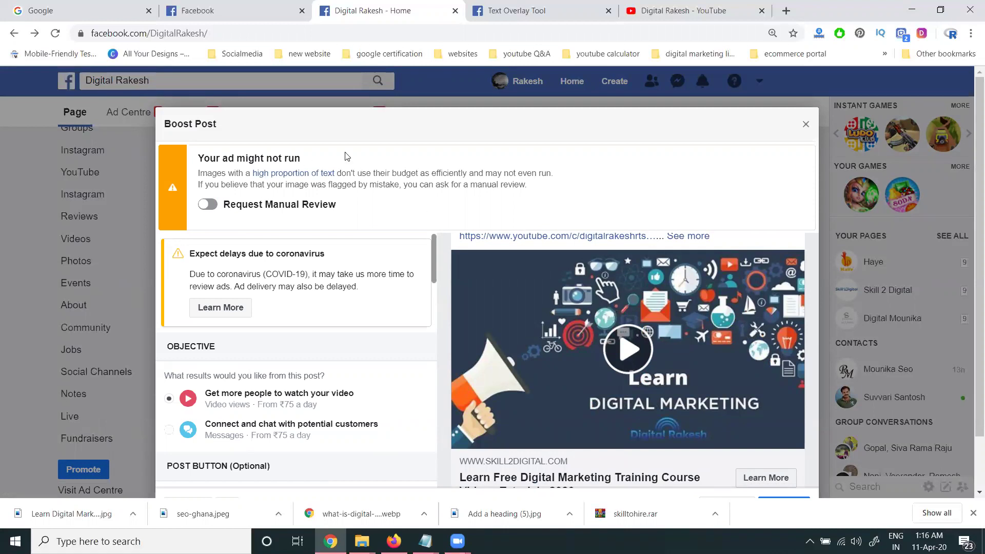
pyautogui.click(806, 124)
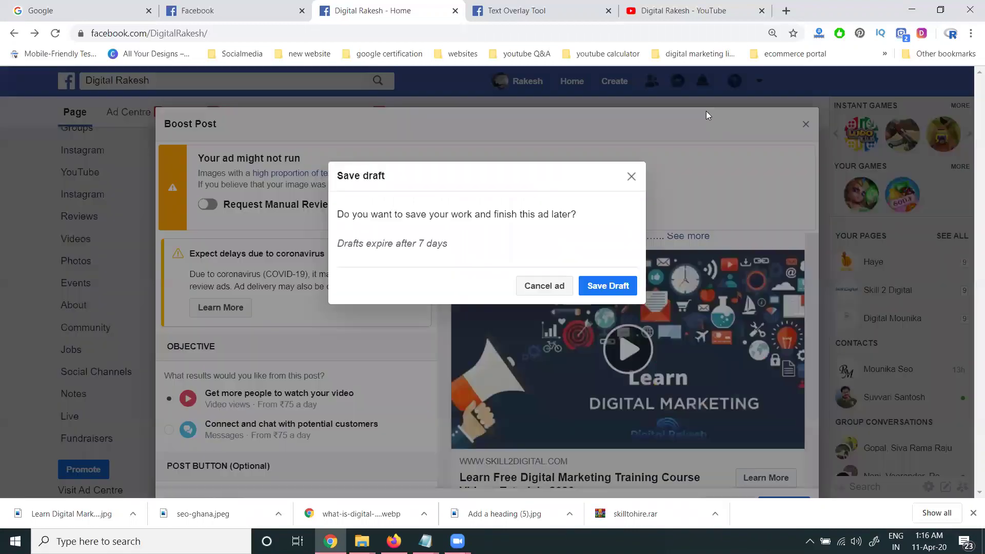
pyautogui.click(544, 286)
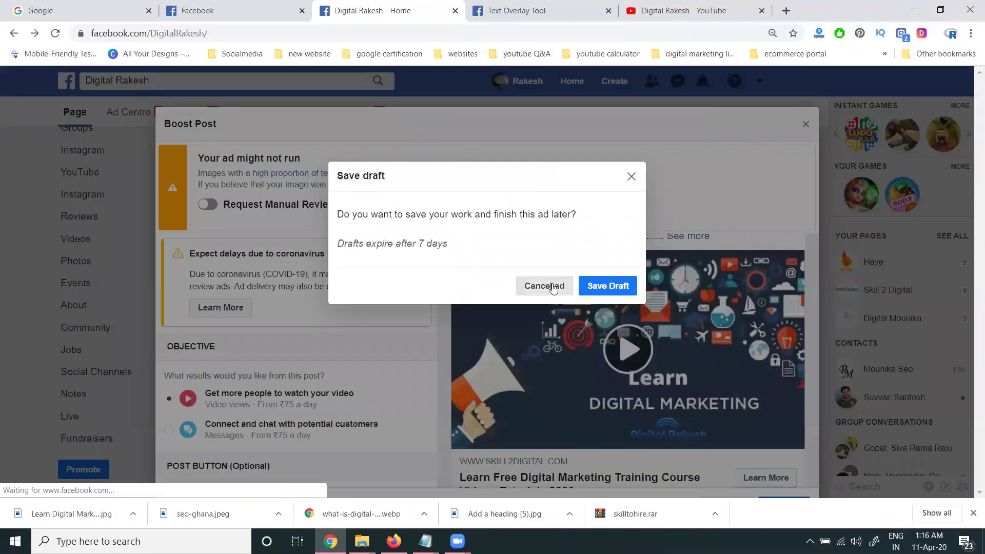
# Step: Check the megaphone thumbnail from 'new thumbnails 2020' in Image Text Check; it rates High text
pyautogui.click(518, 10)
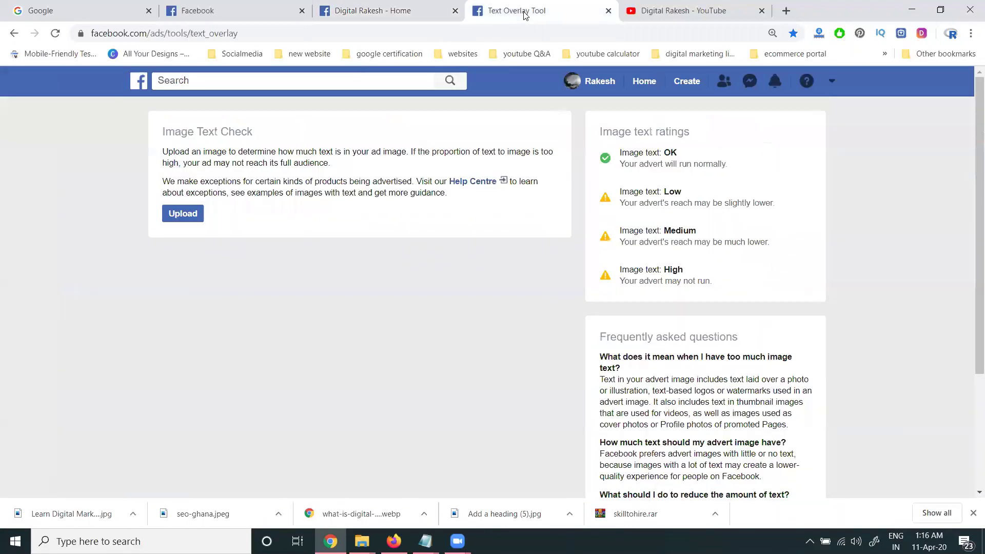
pyautogui.click(172, 218)
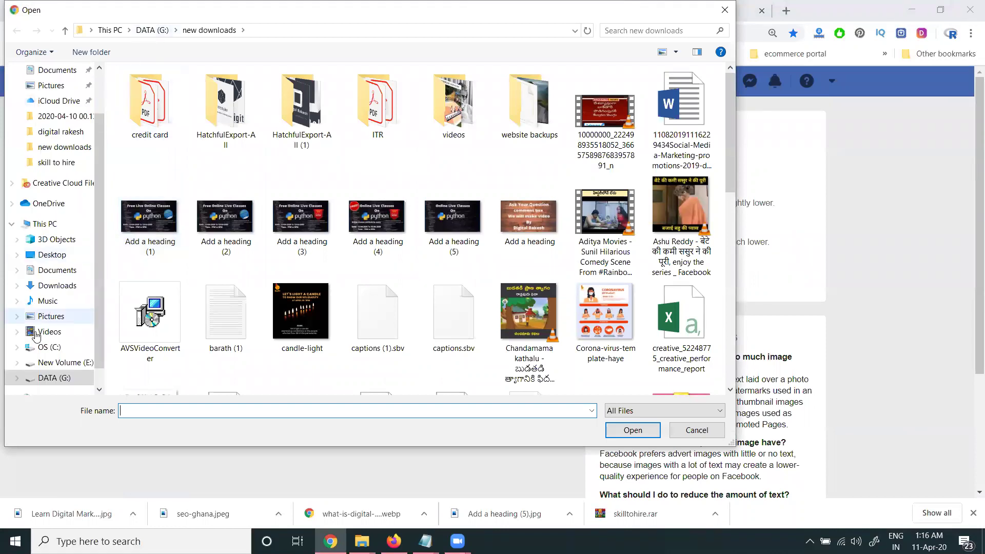
pyautogui.click(65, 362)
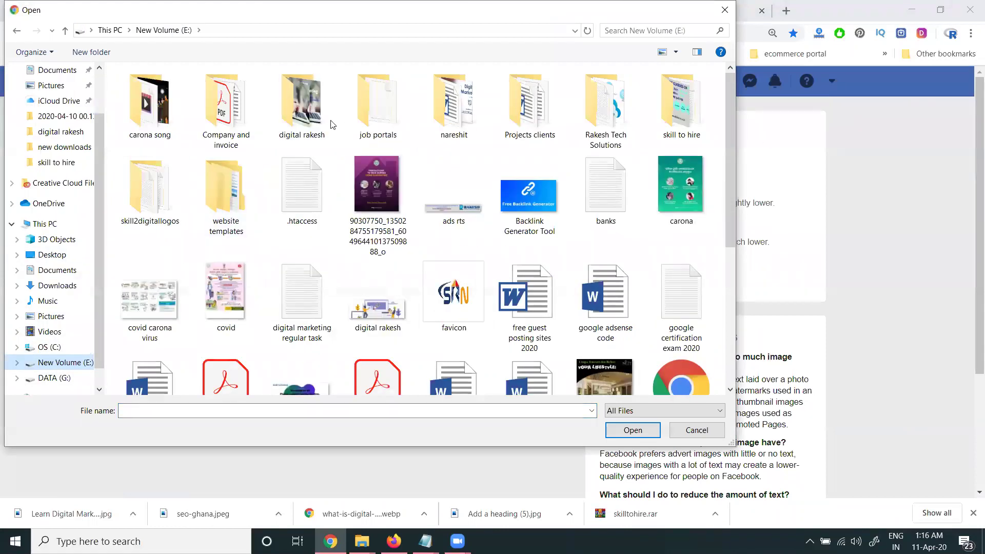
pyautogui.doubleClick(302, 104)
pyautogui.scroll(-5, 465, 226)
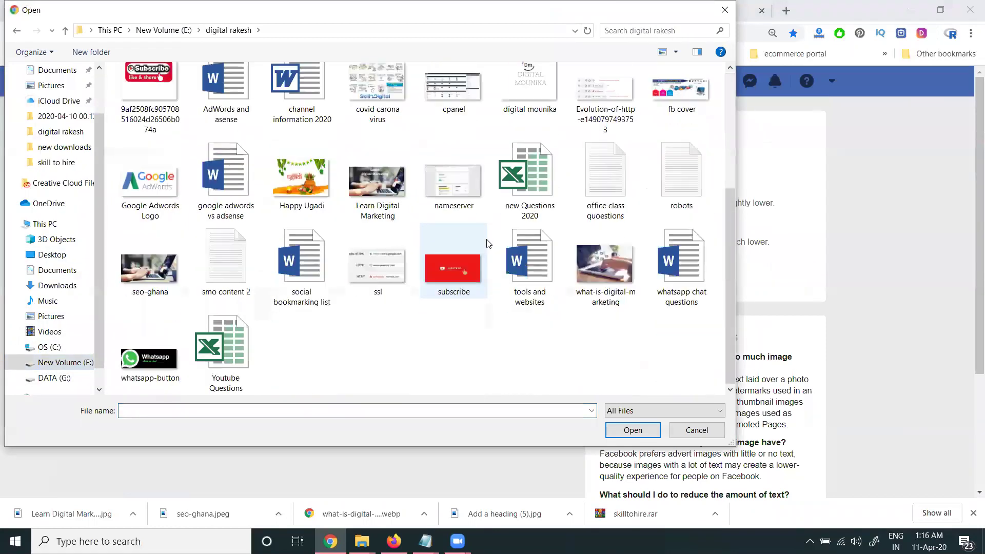
pyautogui.scroll(5, 486, 243)
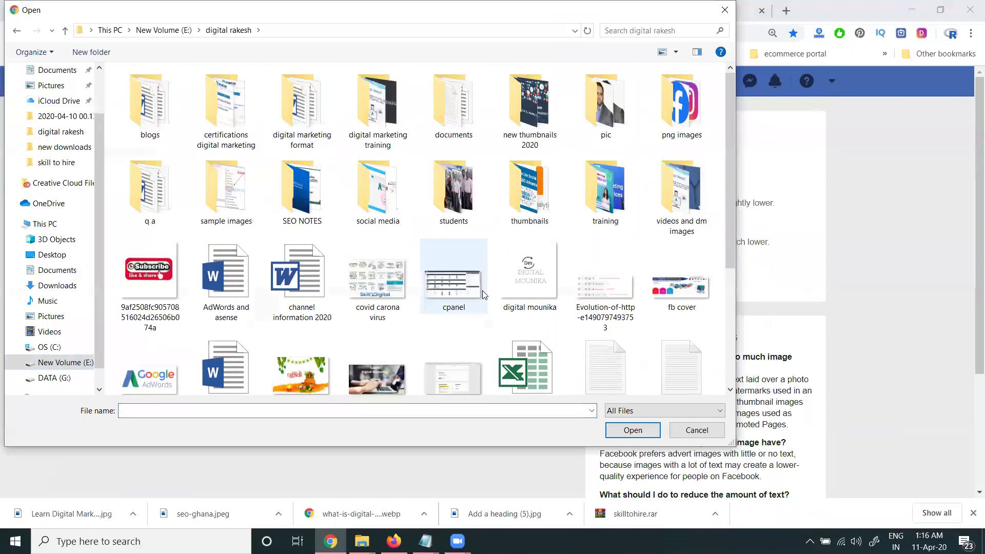
pyautogui.doubleClick(546, 123)
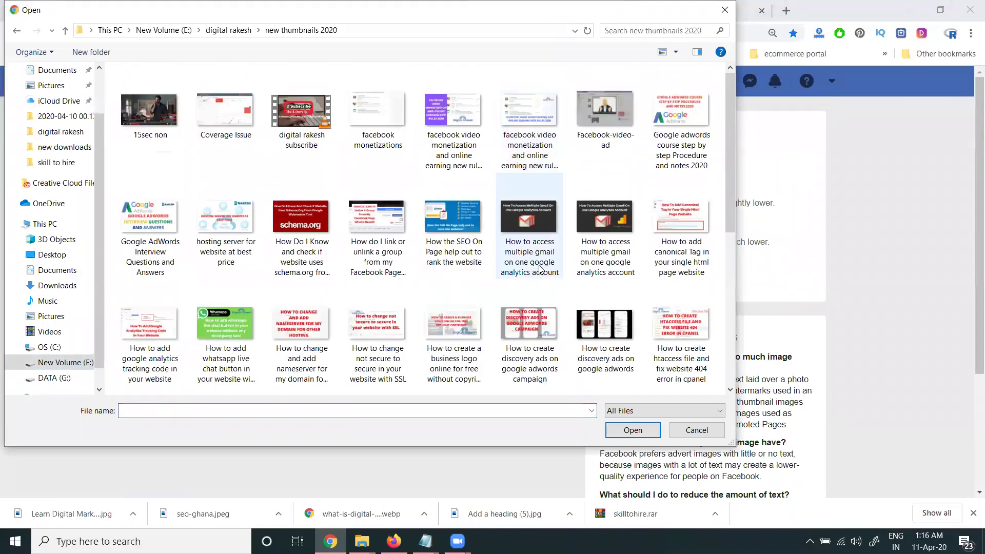
pyautogui.scroll(-5, 538, 267)
pyautogui.doubleClick(453, 339)
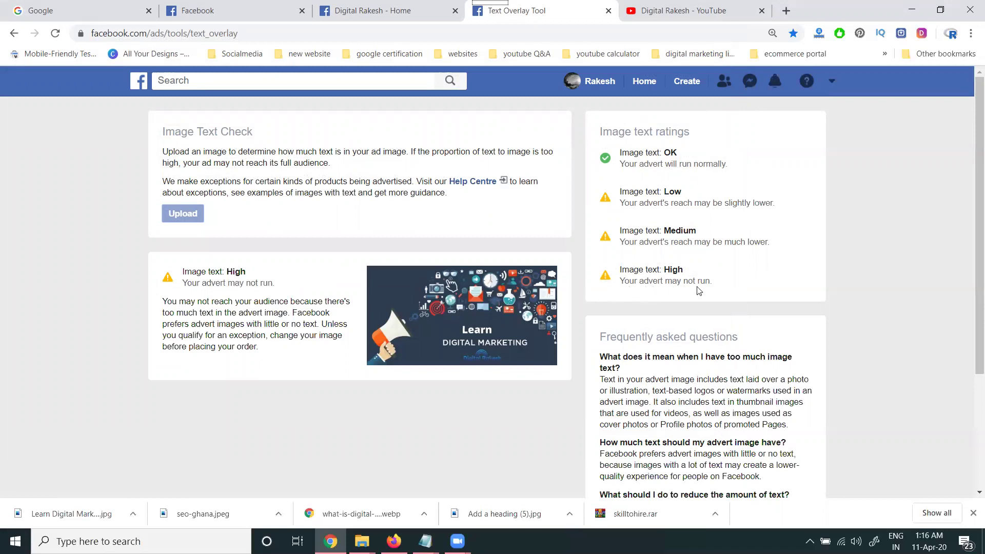
# Step: Check the Learn Digital Marketing image from the digital rakesh folder; it rates OK
pyautogui.click(182, 214)
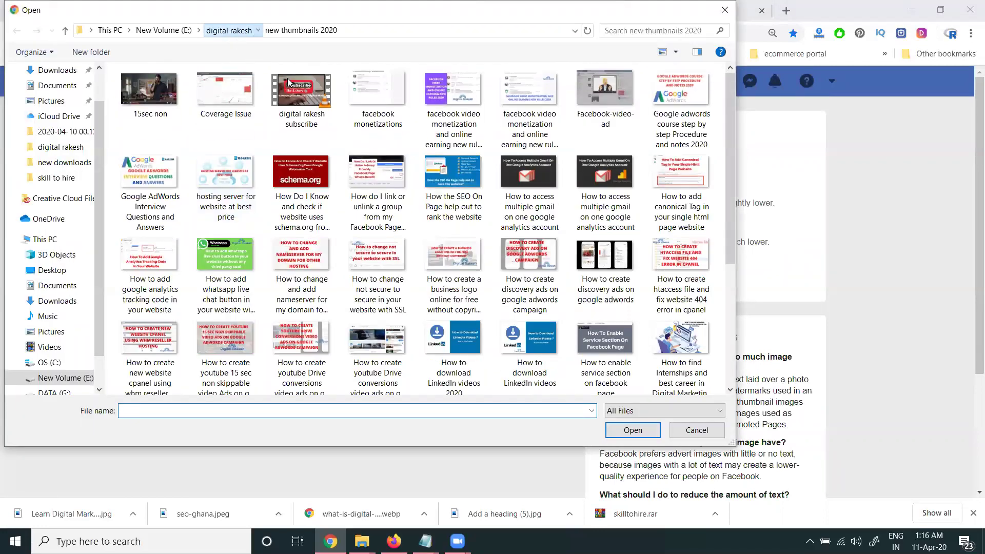
pyautogui.click(227, 30)
pyautogui.scroll(-3, 469, 188)
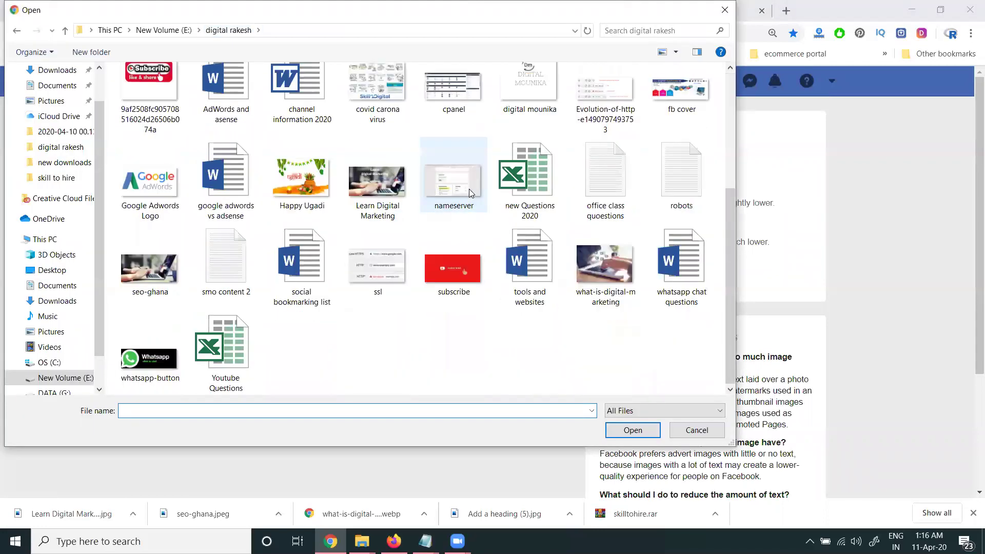
pyautogui.doubleClick(371, 187)
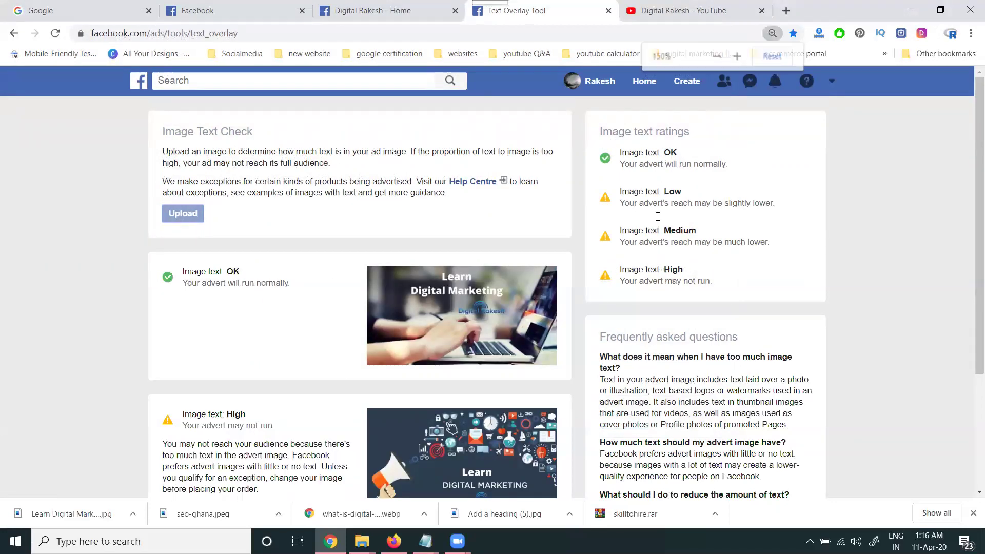
pyautogui.scroll(2, 658, 216)
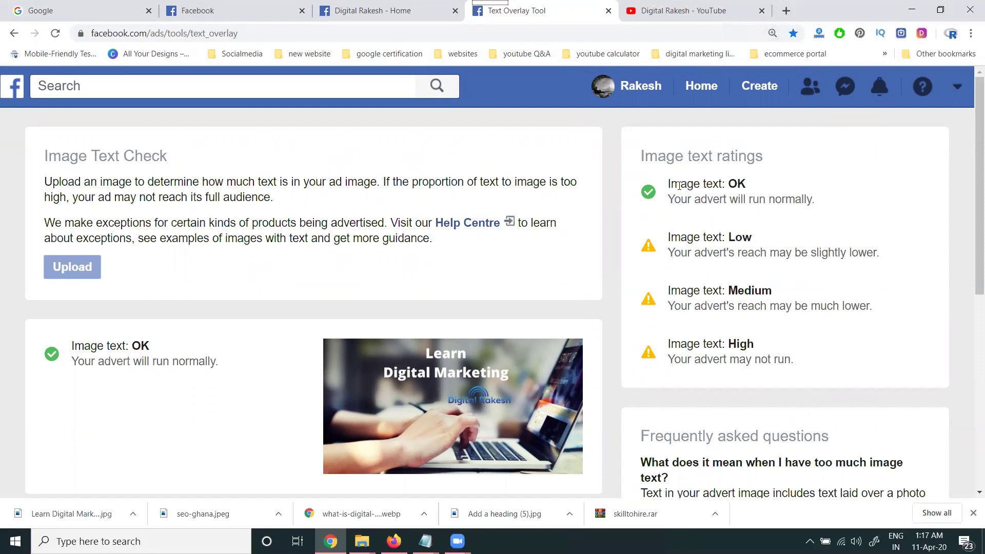
# Step: On the Digital Rakesh Page, reset the zoom and open Edit video for the newest video post
pyautogui.click(370, 11)
pyautogui.scroll(-5, 400, 196)
pyautogui.scroll(-3, 400, 196)
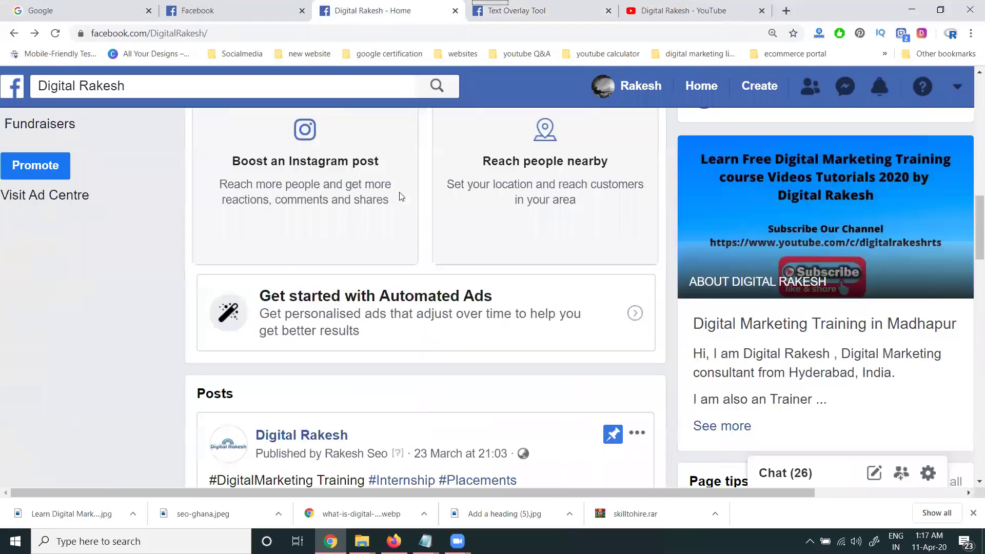
pyautogui.scroll(-2, 400, 197)
pyautogui.hotkey('ctrl', '+')
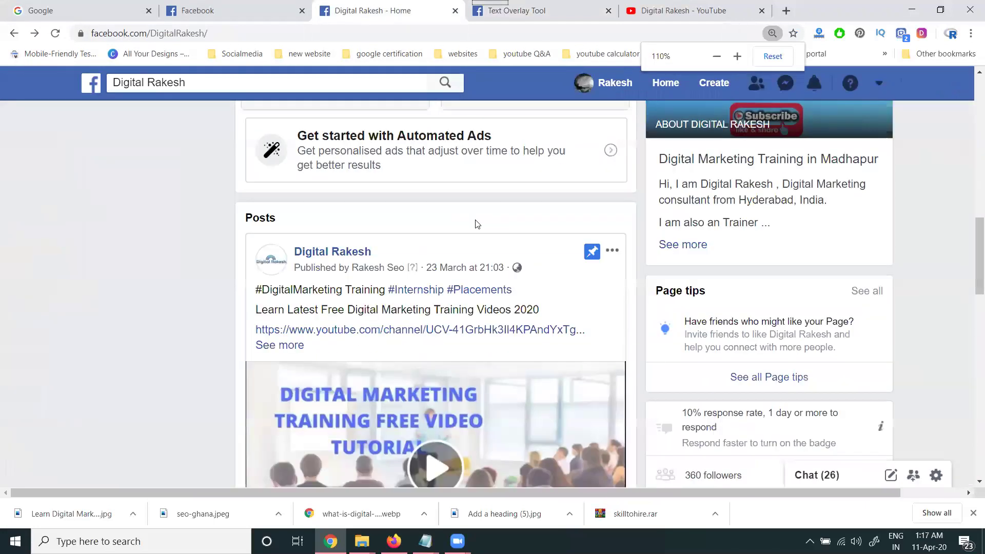
pyautogui.hotkey('ctrl', '-')
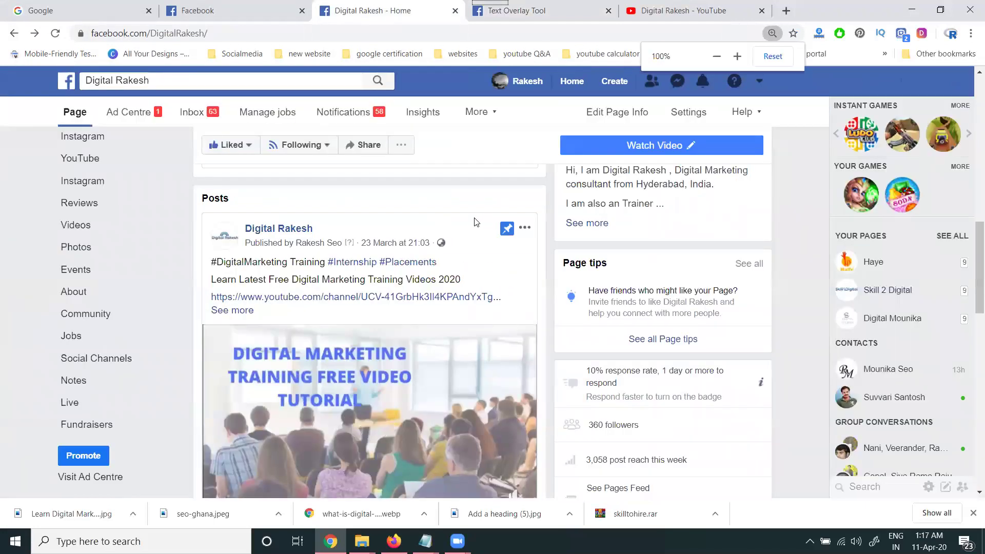
pyautogui.hotkey('ctrl', '-')
pyautogui.scroll(-3, 474, 223)
pyautogui.scroll(-3, 501, 207)
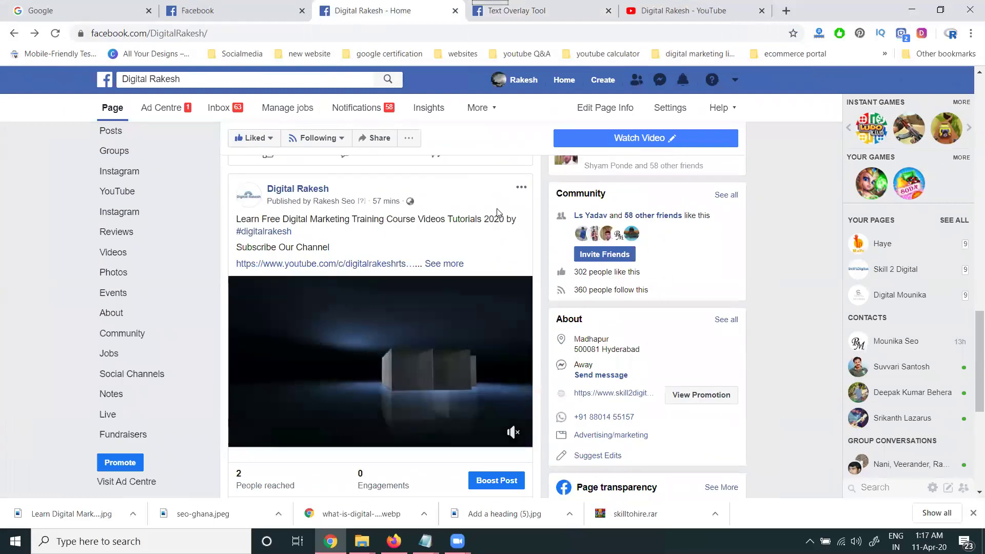
pyautogui.click(523, 186)
pyautogui.click(440, 236)
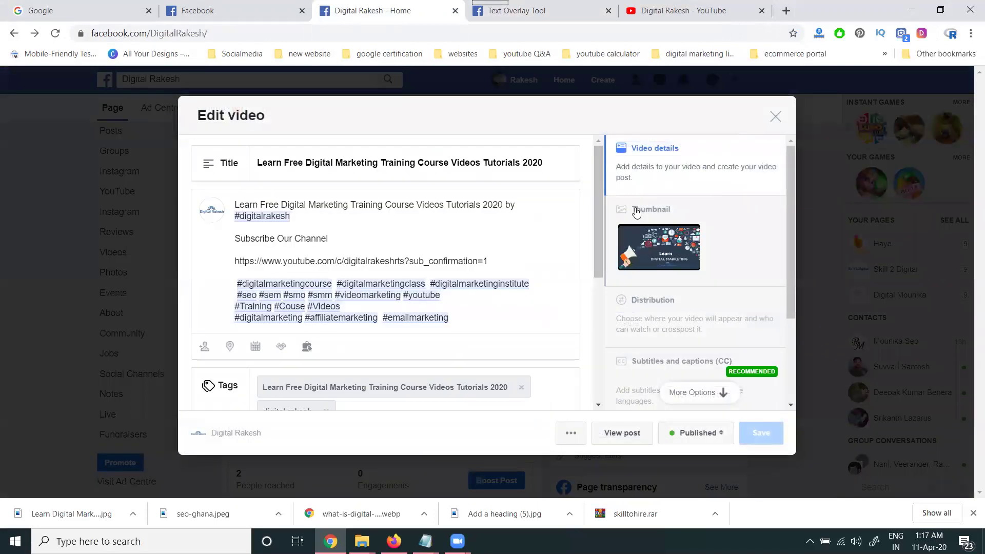
# Step: Set Learn Digital Marketing as the video's custom thumbnail and save the post
pyautogui.click(631, 210)
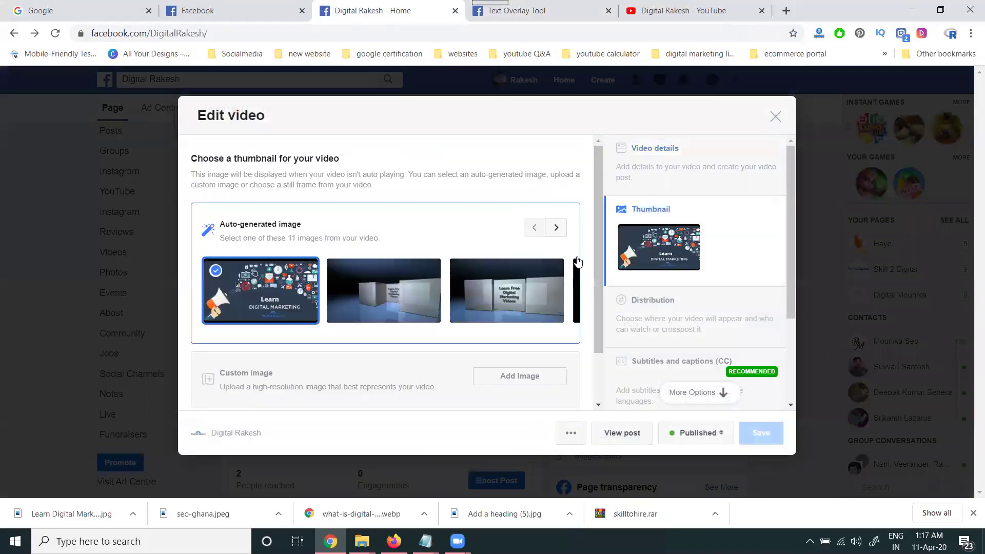
pyautogui.click(520, 376)
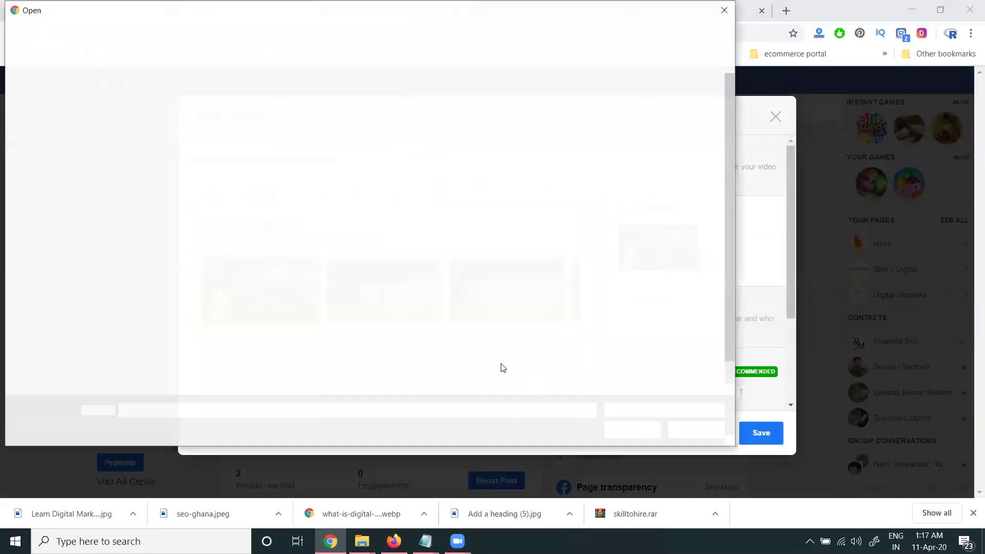
pyautogui.doubleClick(149, 354)
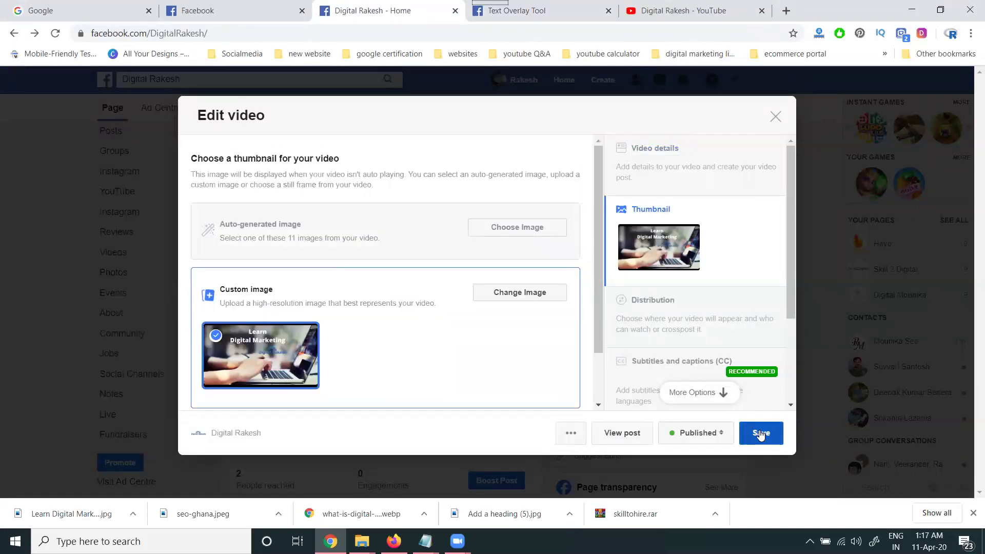
pyautogui.click(761, 433)
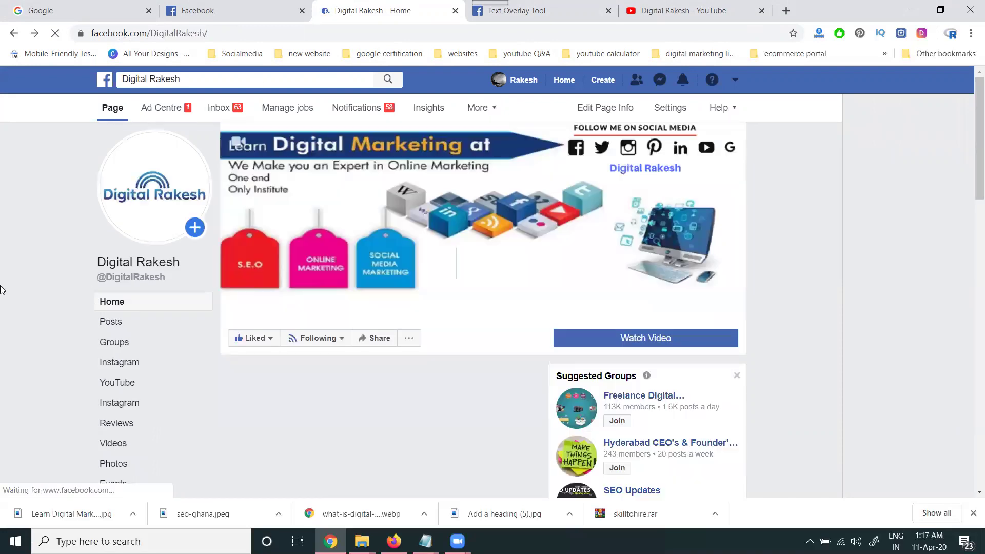
pyautogui.scroll(-5, 3, 285)
pyautogui.scroll(-3, 4, 286)
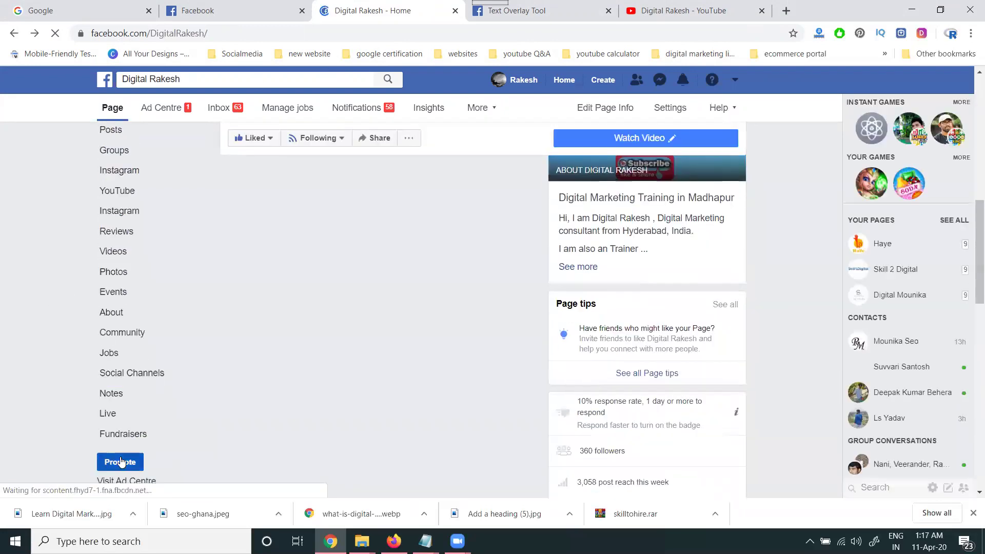
# Step: Open Boost Post for the first listed post, the Learn Free Digital Marketing Training Course video
pyautogui.click(121, 462)
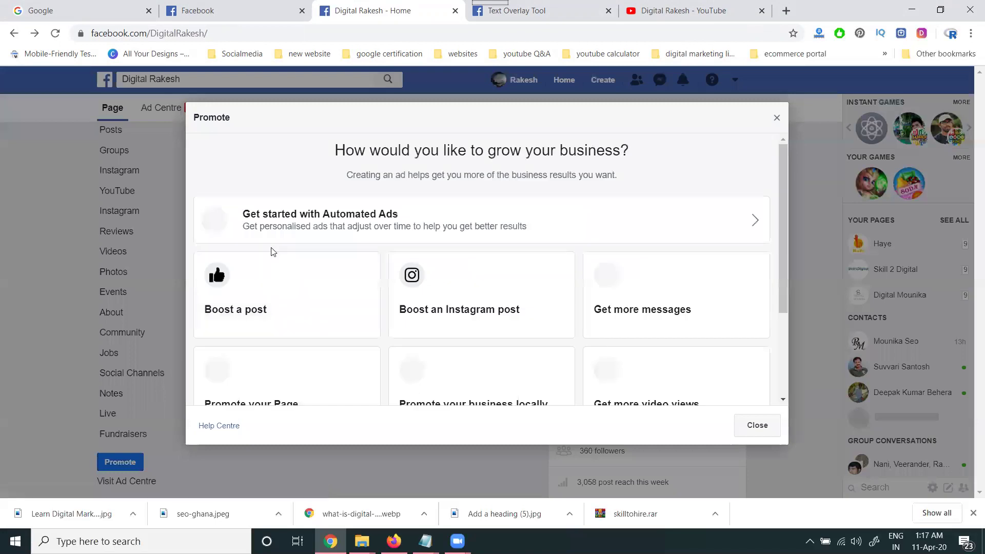
pyautogui.click(267, 287)
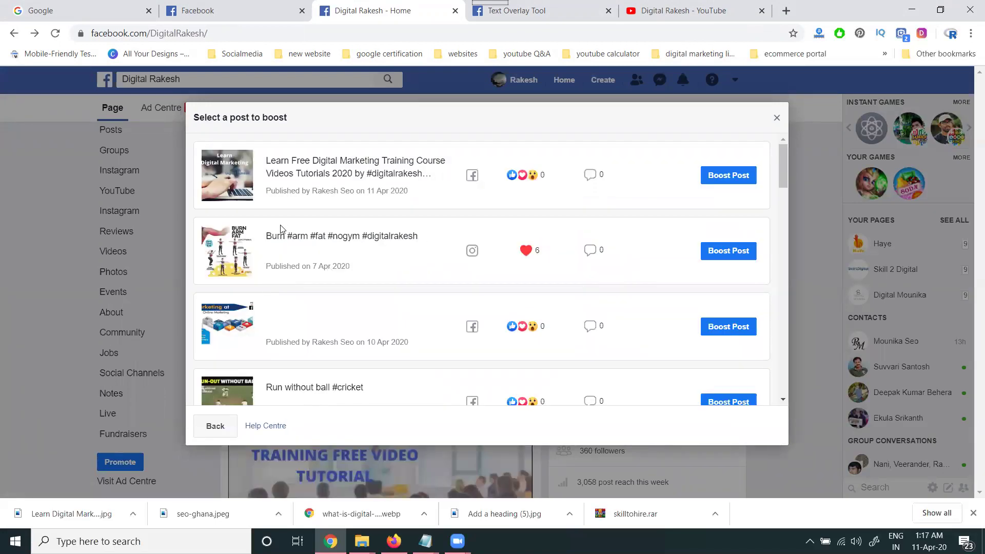
pyautogui.click(728, 175)
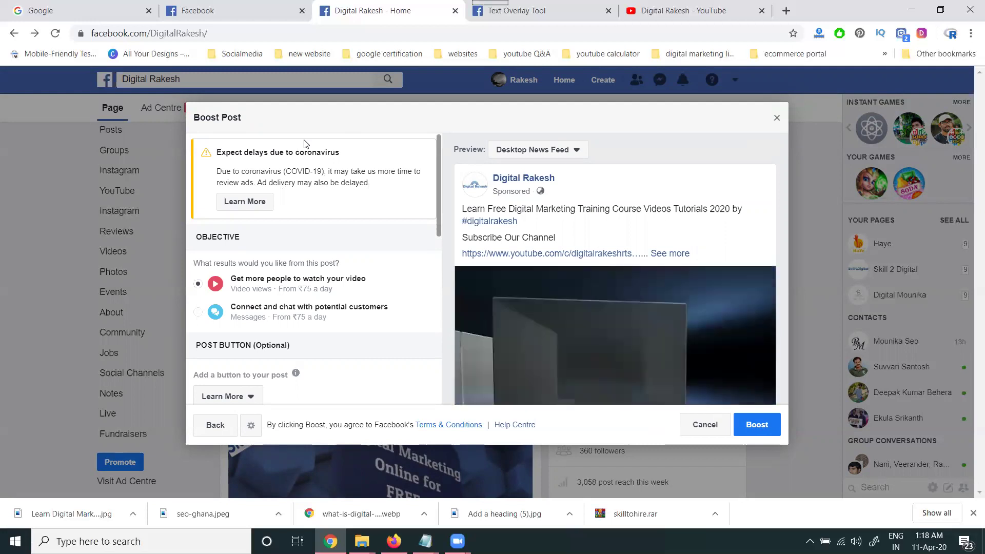
# Step: Review the other ad placement previews and show the 'Add a button to your post' choices
pyautogui.click(536, 149)
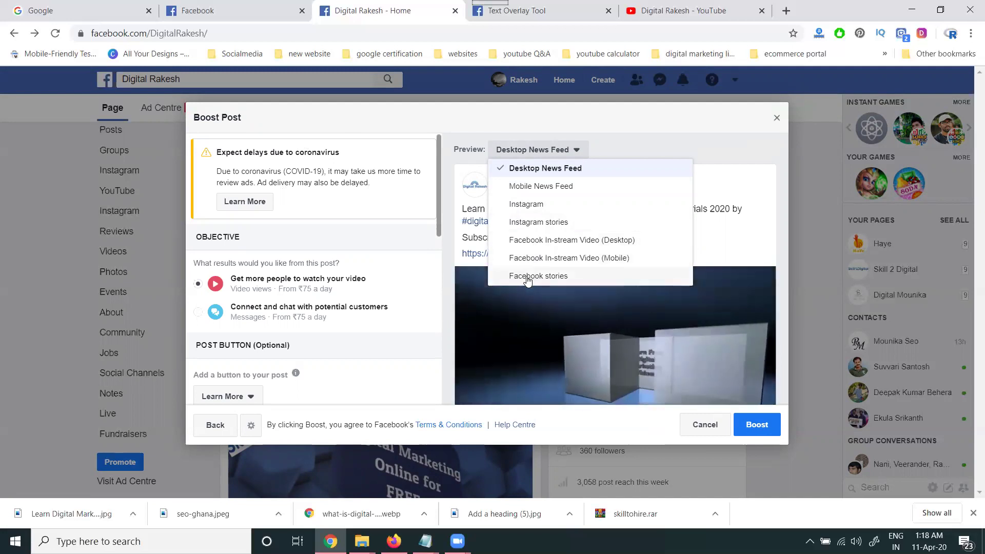
pyautogui.scroll(-3, 351, 265)
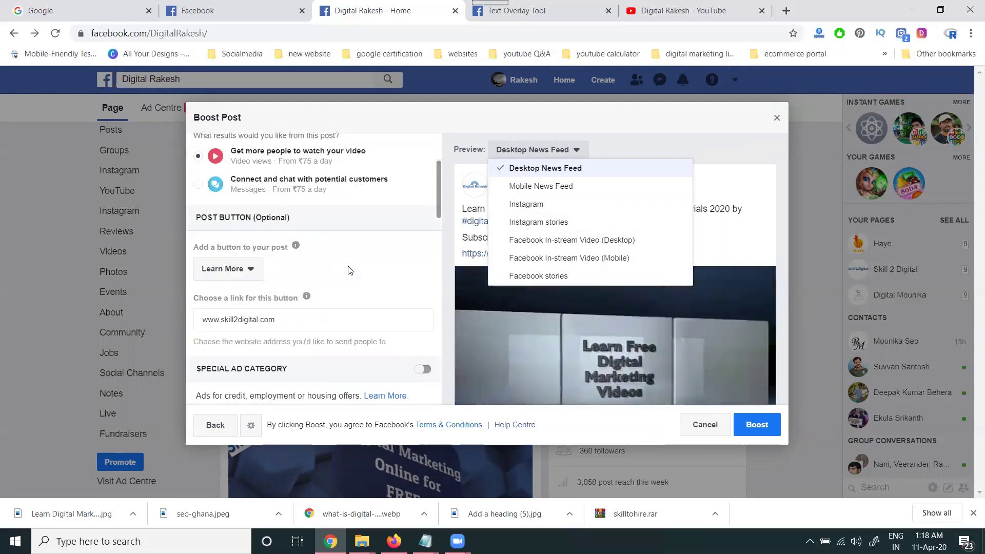
pyautogui.click(227, 268)
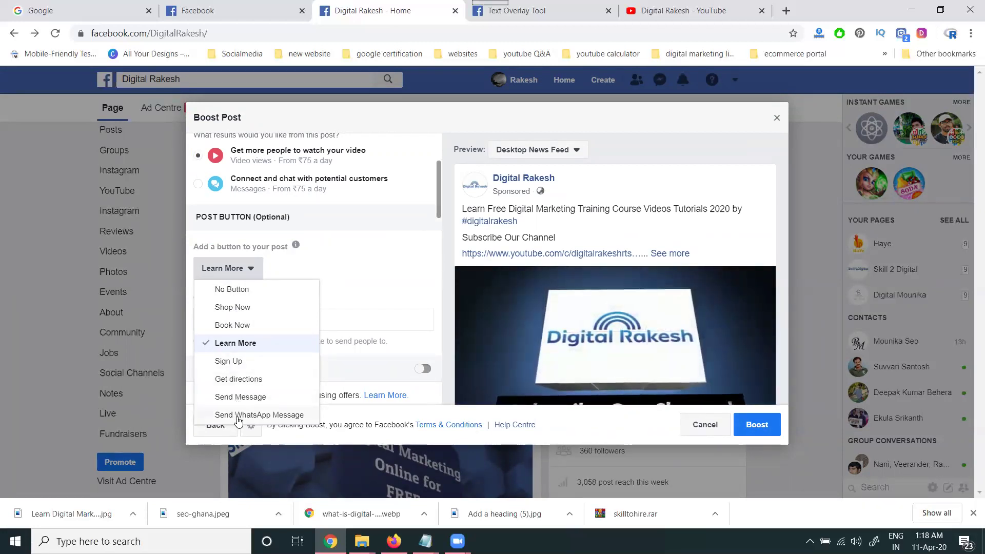
# Step: Keep Learn More and paste the YouTube subscribe URL from the smo content 2 notes as its link
pyautogui.click(320, 301)
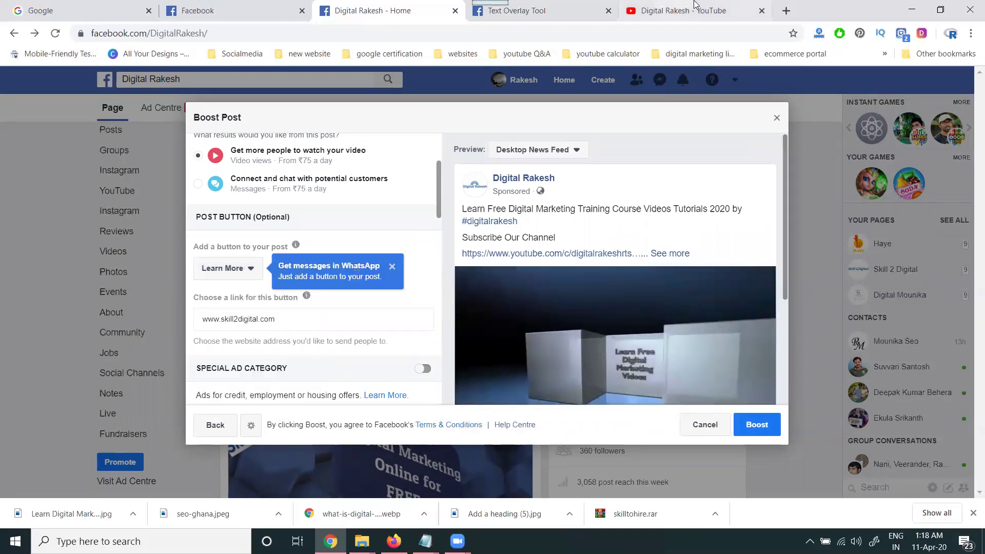
pyautogui.moveTo(425, 541)
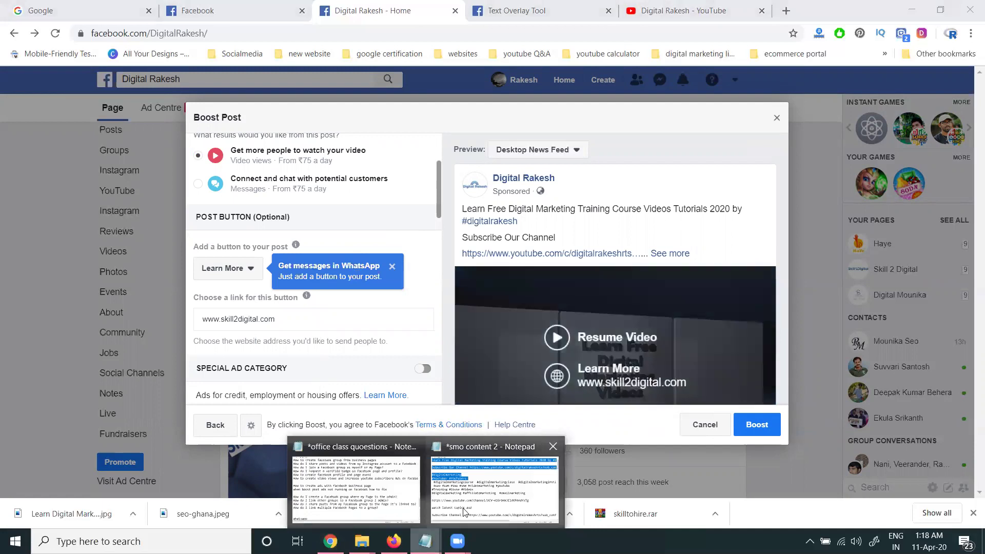
pyautogui.click(463, 493)
pyautogui.click(287, 183)
pyautogui.moveTo(300, 98); pyautogui.dragTo(303, 118)
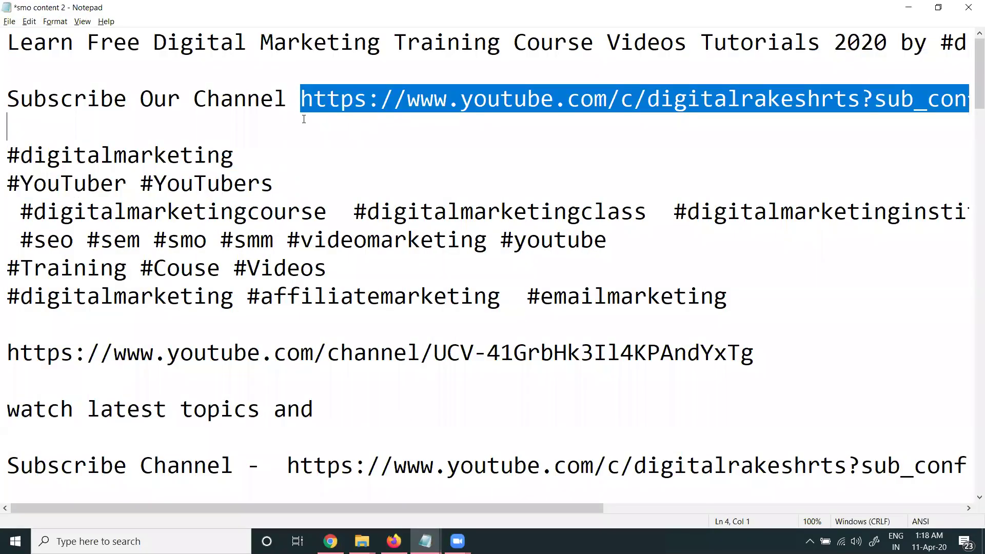
pyautogui.click(909, 8)
pyautogui.click(255, 319)
pyautogui.hotkey('ctrl', 'a')
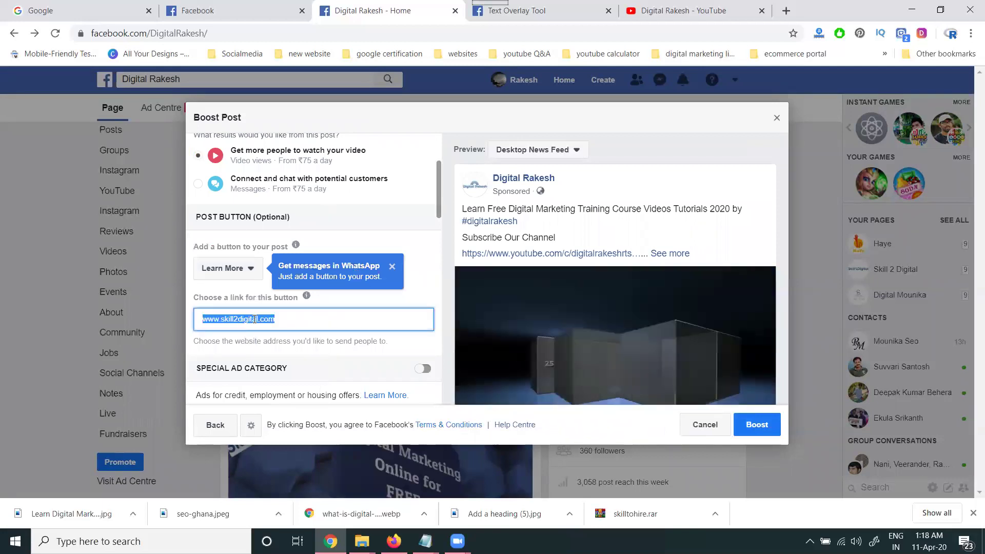
pyautogui.write('https://www.youtube.com/c/digitalrakeshrts?sub_confirmation=1')
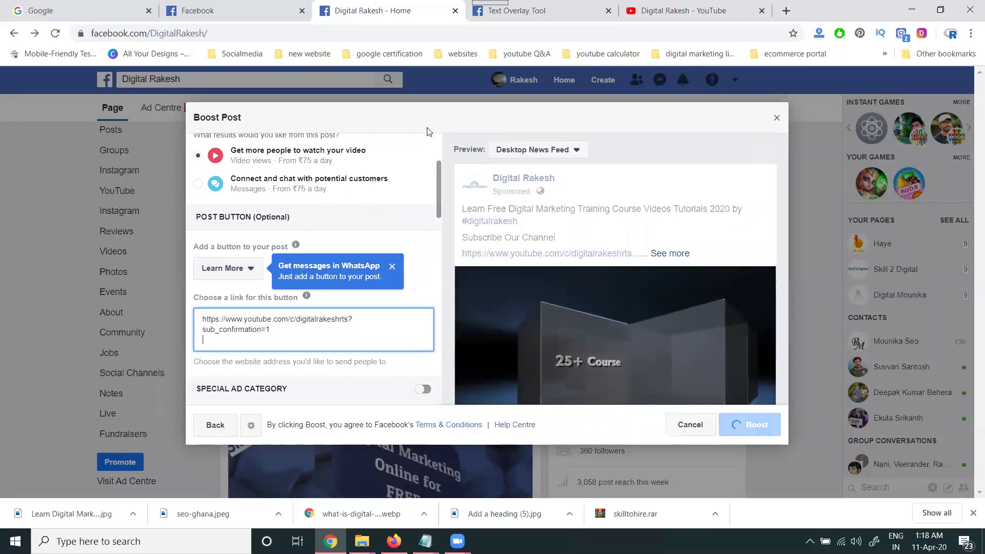
pyautogui.scroll(-3, 359, 226)
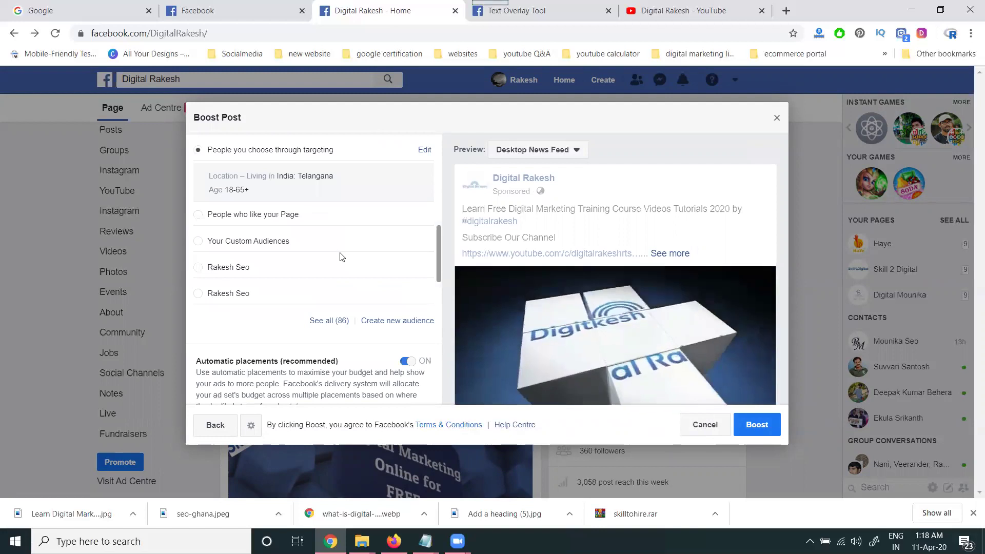
# Step: Add Andhra Pradesh, set maximum age 40, and add the Digital marketing interest to the audience
pyautogui.click(424, 150)
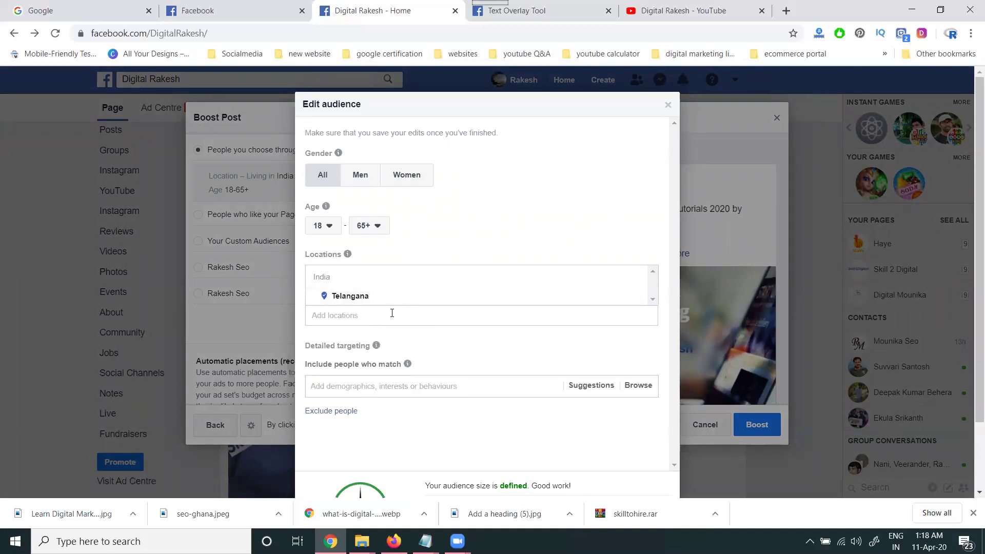
pyautogui.click(391, 313)
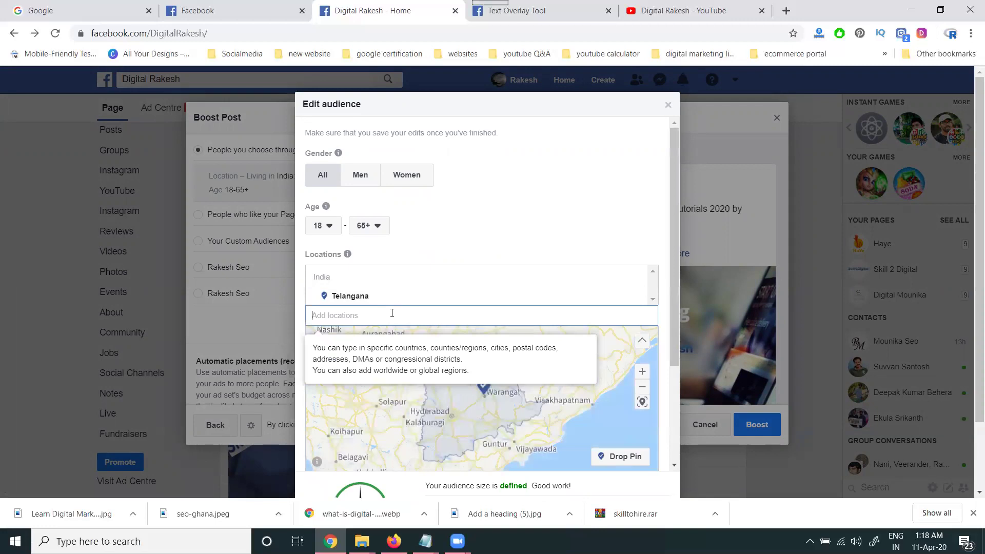
pyautogui.write('andhra')
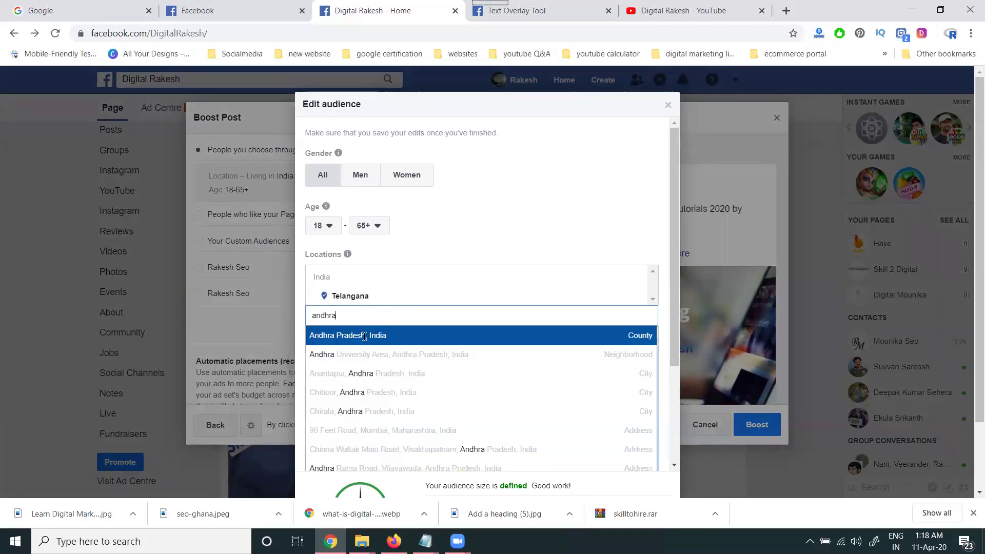
pyautogui.click(365, 336)
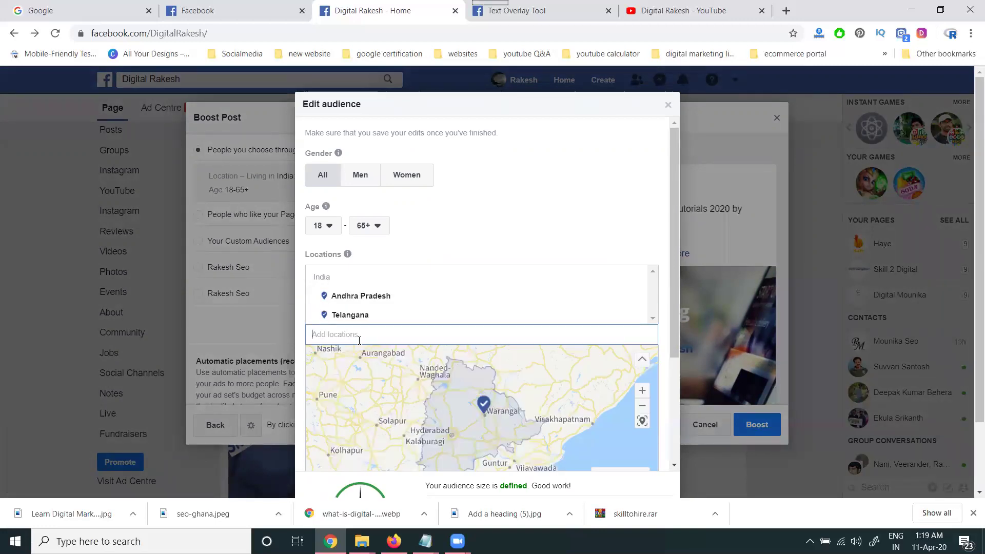
pyautogui.click(369, 226)
pyautogui.scroll(4, 371, 316)
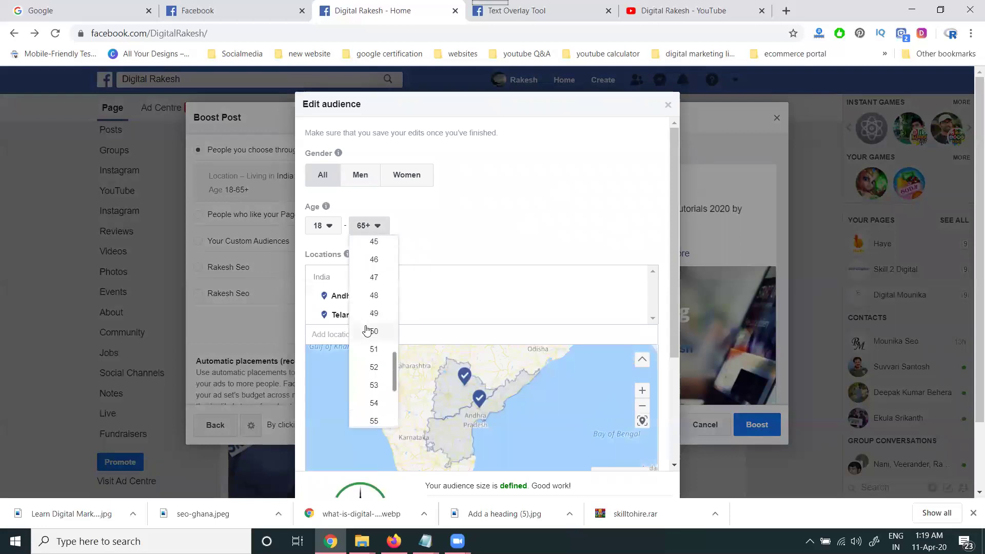
pyautogui.scroll(4, 371, 316)
pyautogui.scroll(3, 371, 320)
pyautogui.scroll(-1, 367, 330)
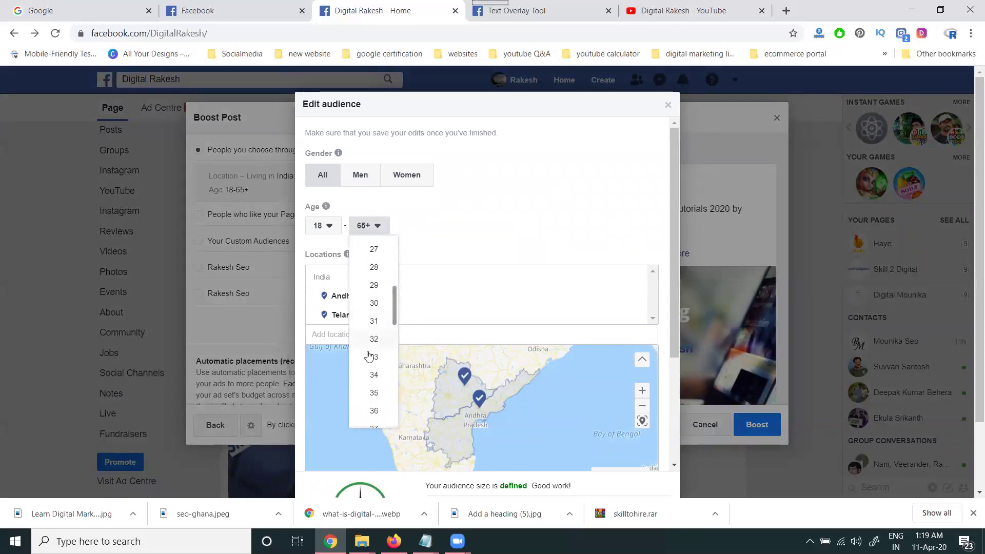
pyautogui.scroll(-2, 371, 362)
pyautogui.click(371, 362)
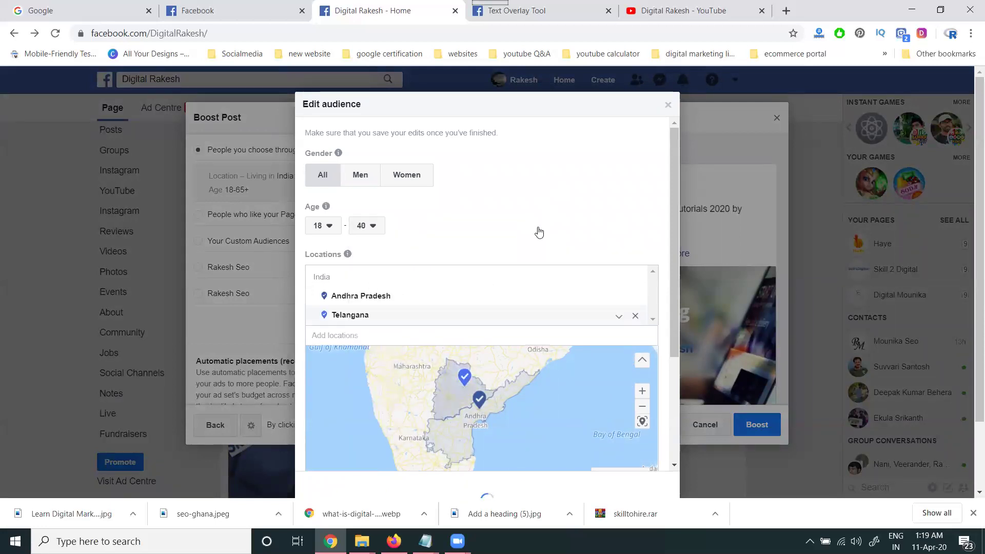
pyautogui.scroll(-3, 554, 199)
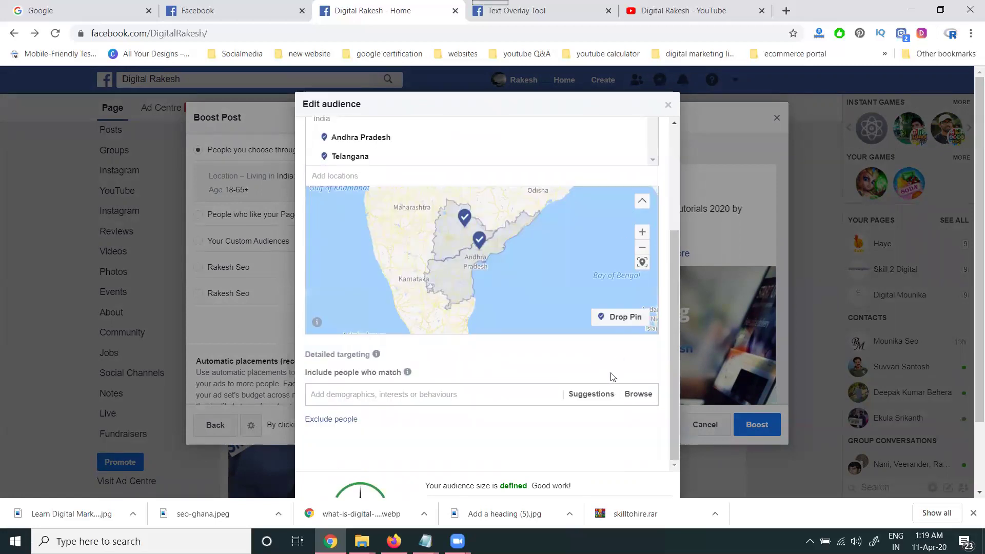
pyautogui.scroll(-3, 554, 231)
pyautogui.write('digital marketing')
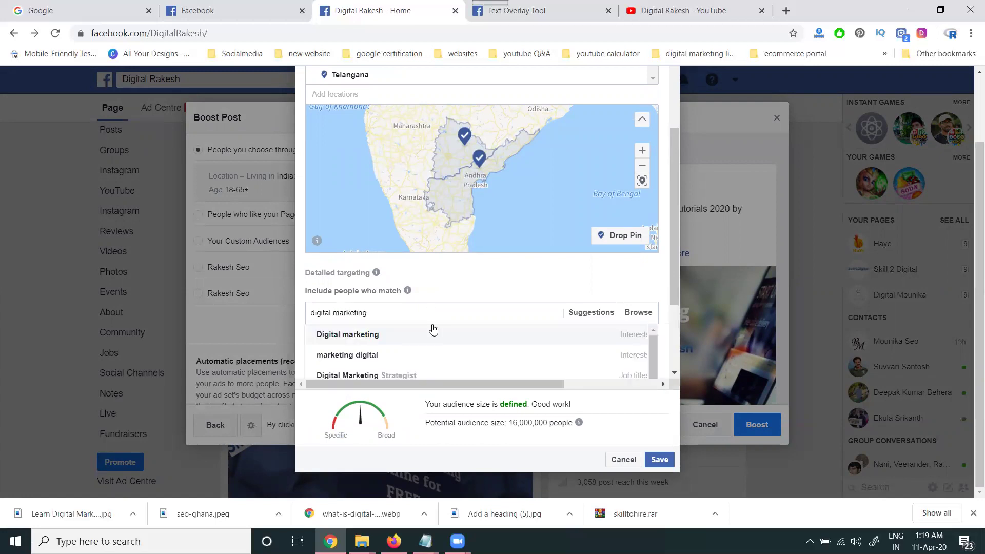
pyautogui.click(347, 334)
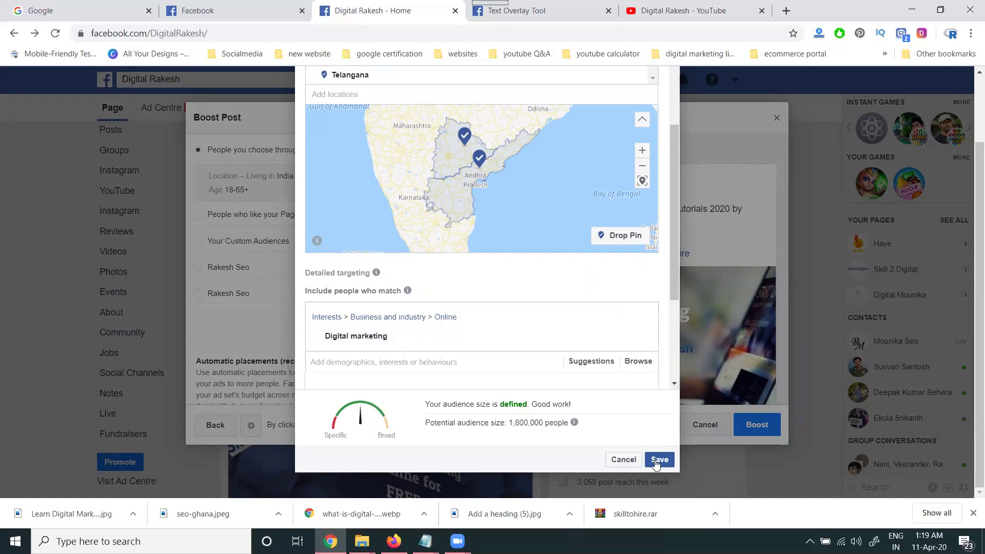
# Step: Save the edited audience and set the boost duration to 4 days
pyautogui.click(659, 459)
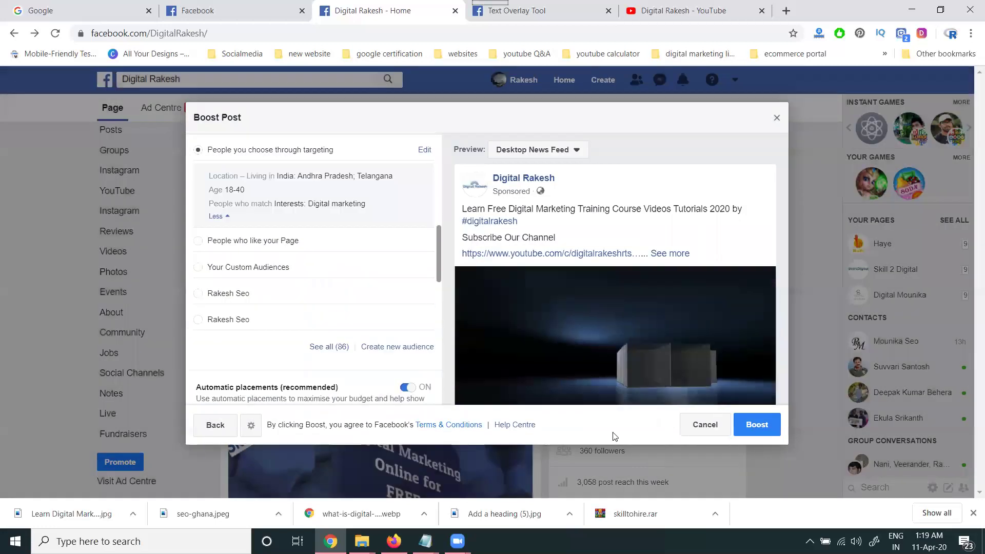
pyautogui.scroll(-5, 327, 262)
pyautogui.scroll(-5, 327, 262)
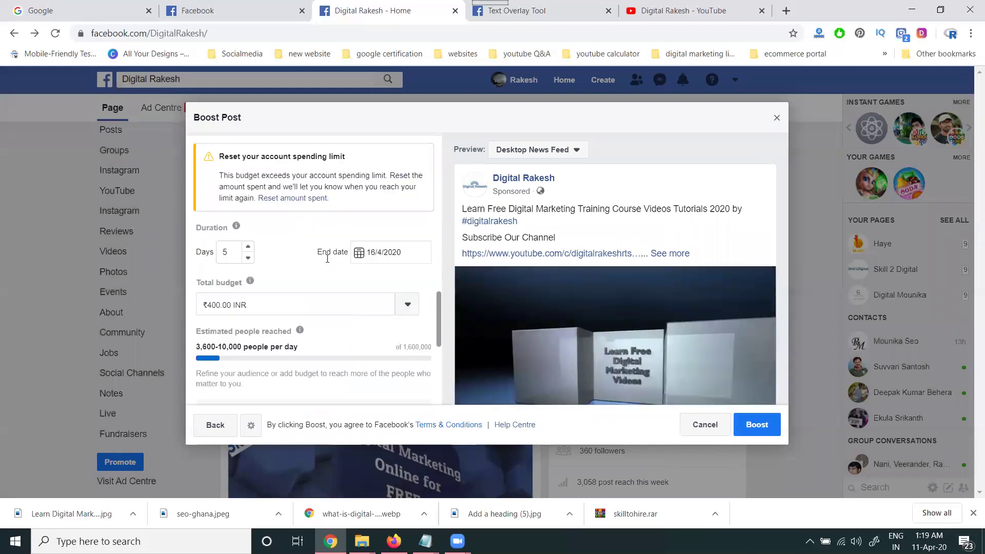
pyautogui.scroll(-2, 326, 262)
pyautogui.click(248, 210)
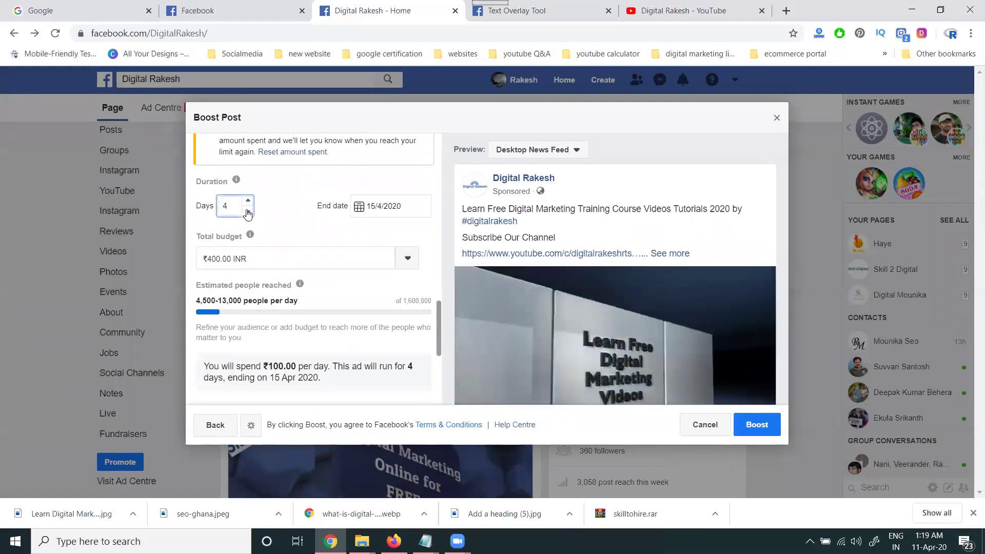
pyautogui.click(248, 212)
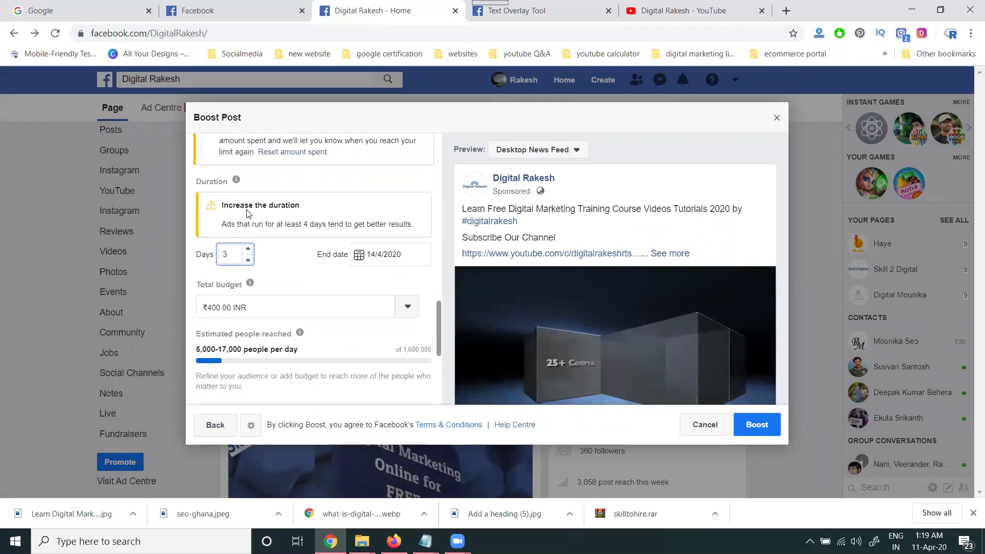
pyautogui.click(249, 250)
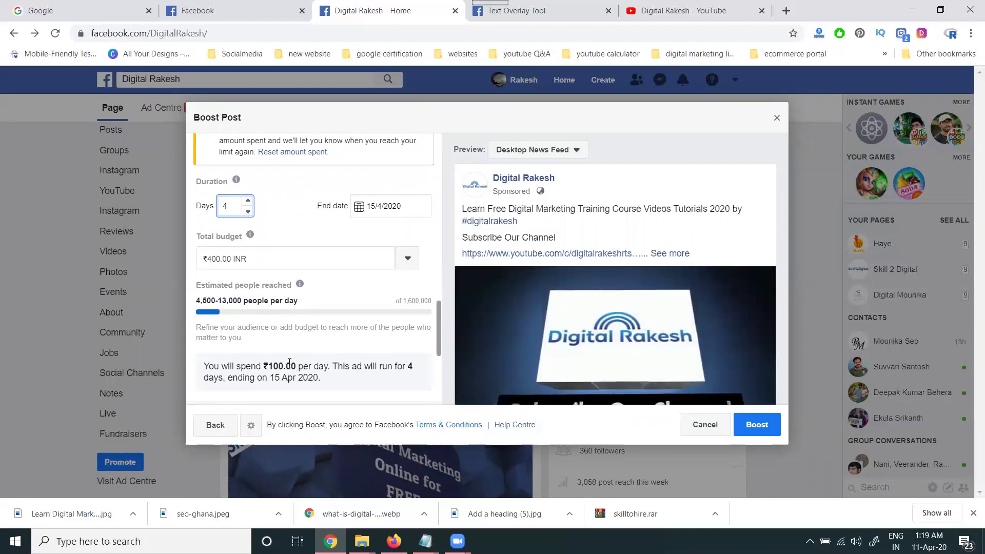
# Step: Set the total budget to ₹300, giving a ₹354 payment including tax
pyautogui.doubleClick(232, 258)
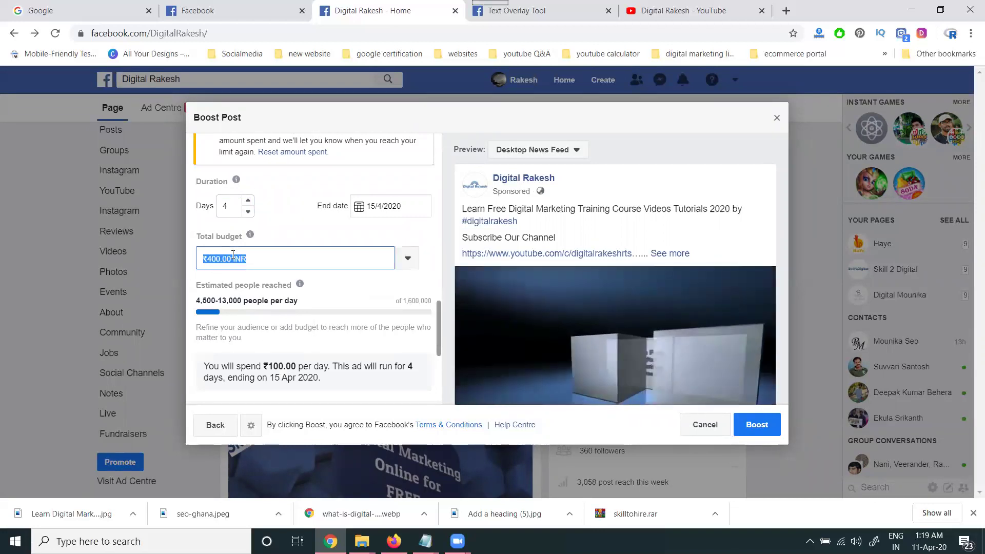
pyautogui.write('350')
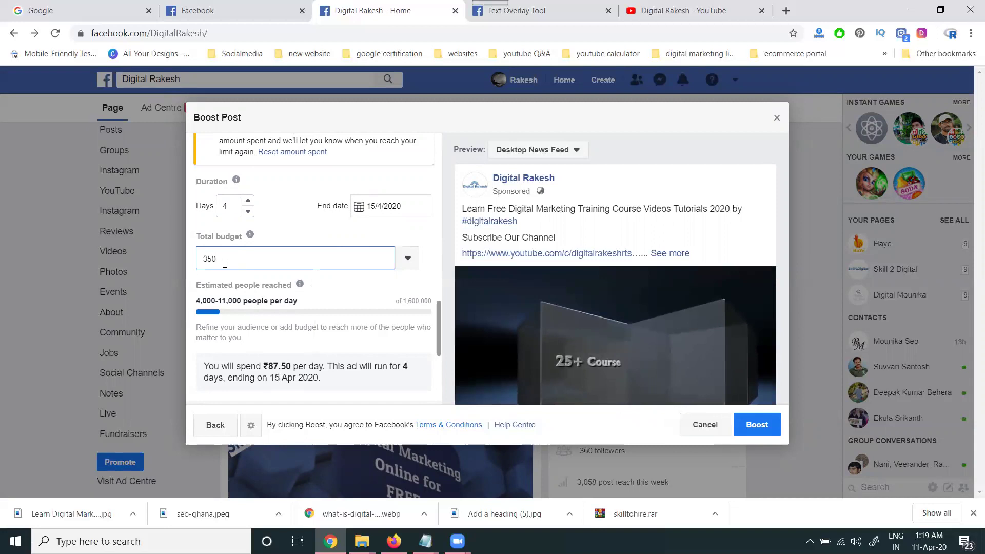
pyautogui.press('BackSpace')
pyautogui.press('BackSpace')
pyautogui.write('00')
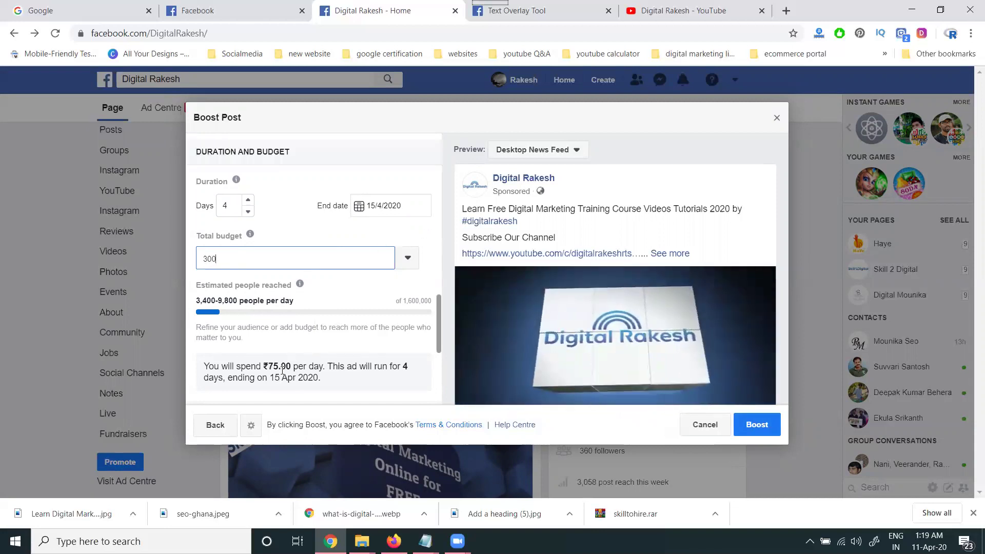
pyautogui.write('250')
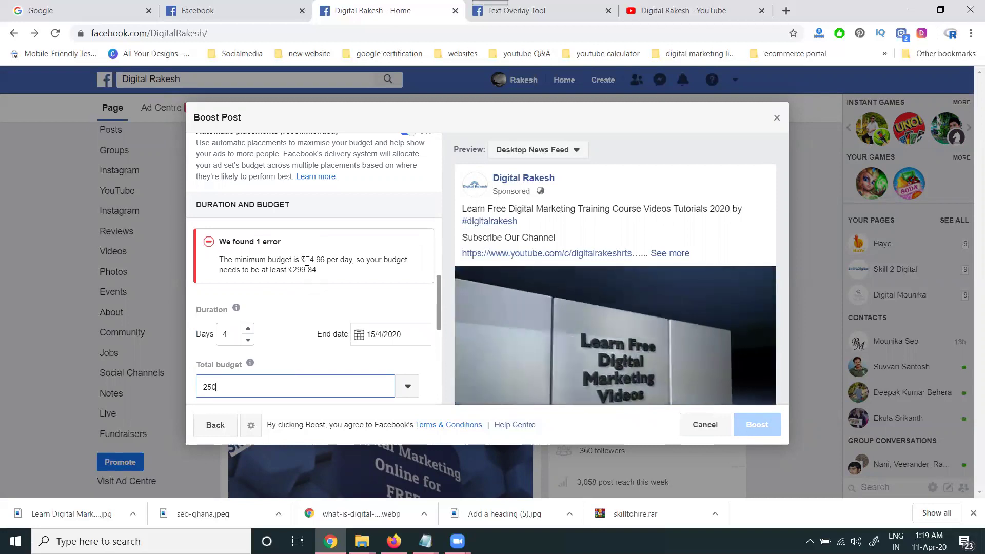
pyautogui.scroll(-2, 307, 263)
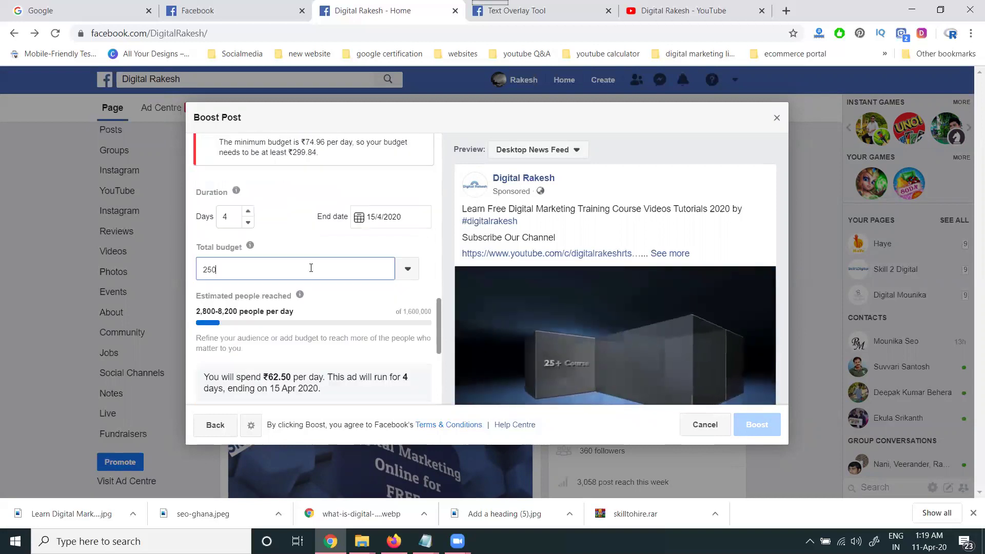
pyautogui.press('BackSpace')
pyautogui.write('3')
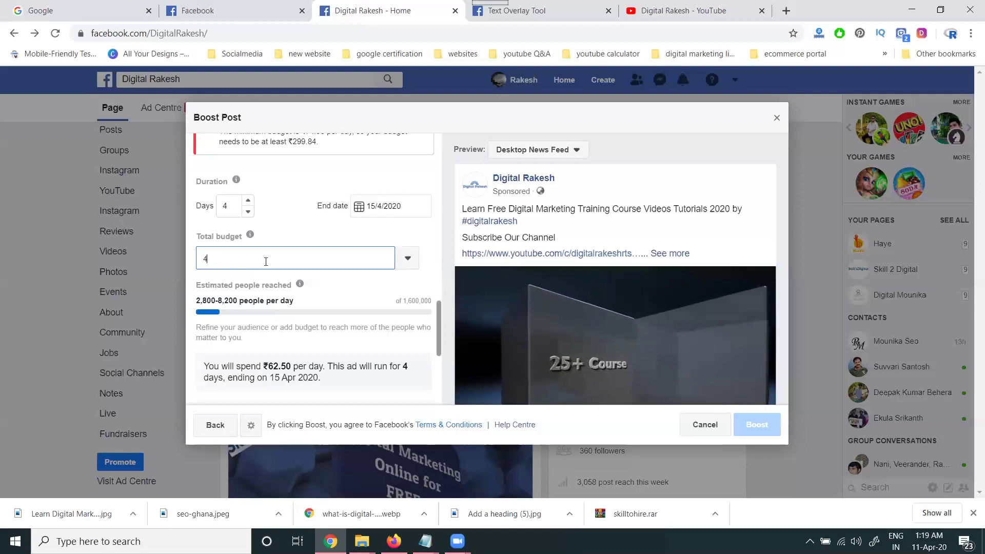
pyautogui.write('50')
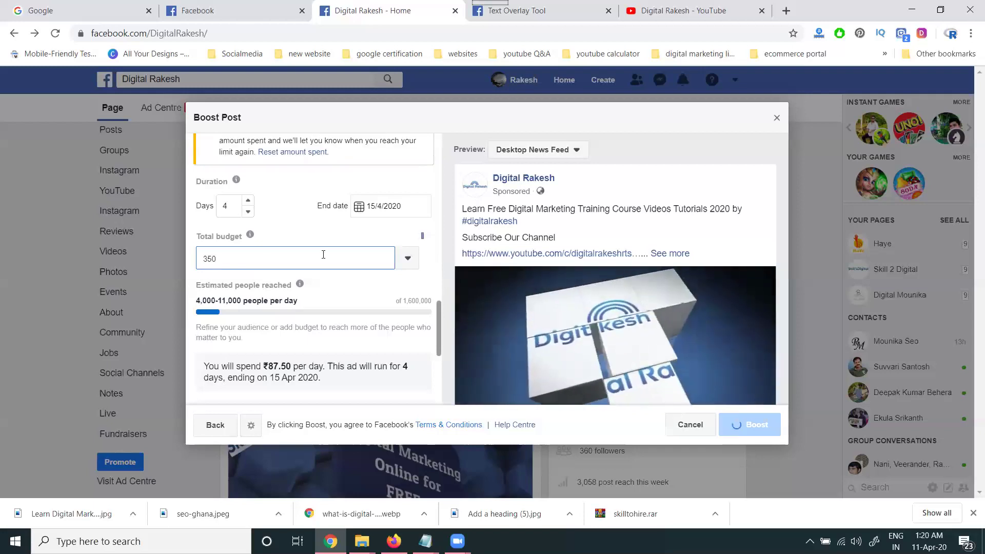
pyautogui.scroll(-5, 390, 247)
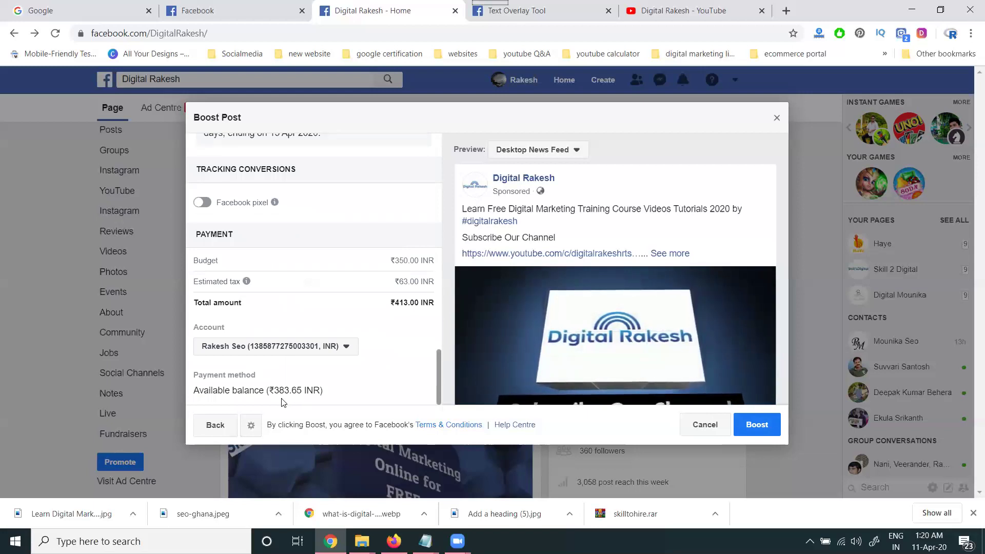
pyautogui.scroll(2, 336, 320)
pyautogui.scroll(-2, 336, 320)
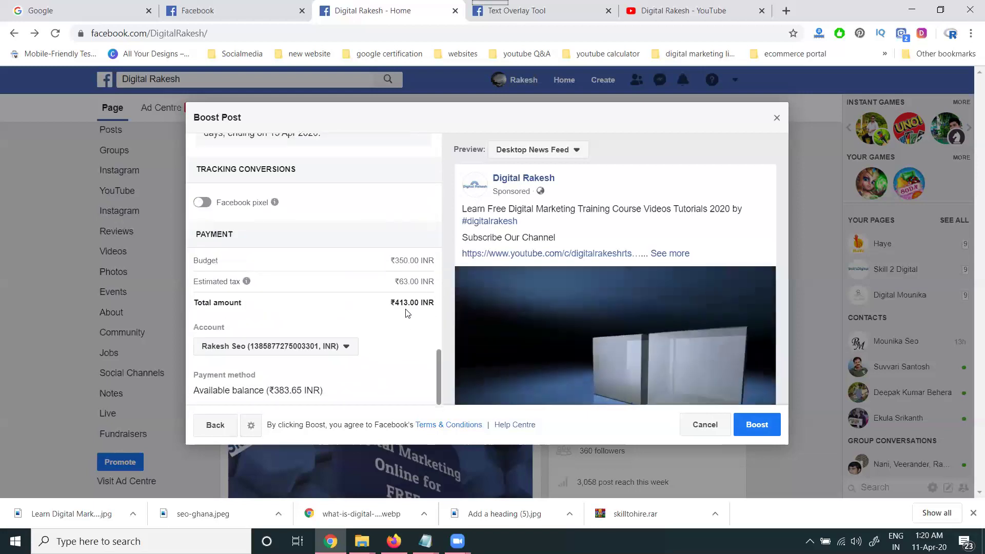
pyautogui.scroll(1, 345, 310)
pyautogui.scroll(5, 346, 311)
pyautogui.doubleClick(248, 205)
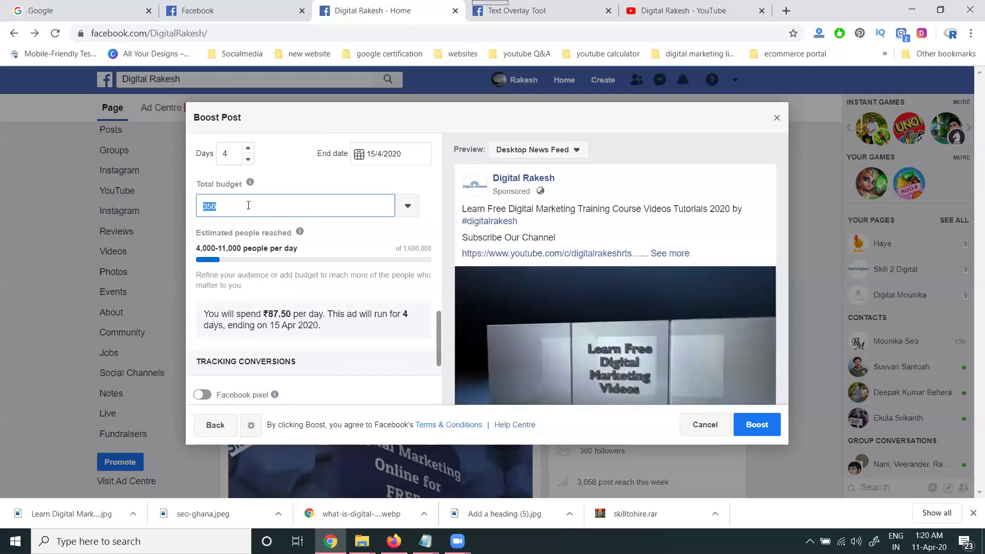
pyautogui.write('300')
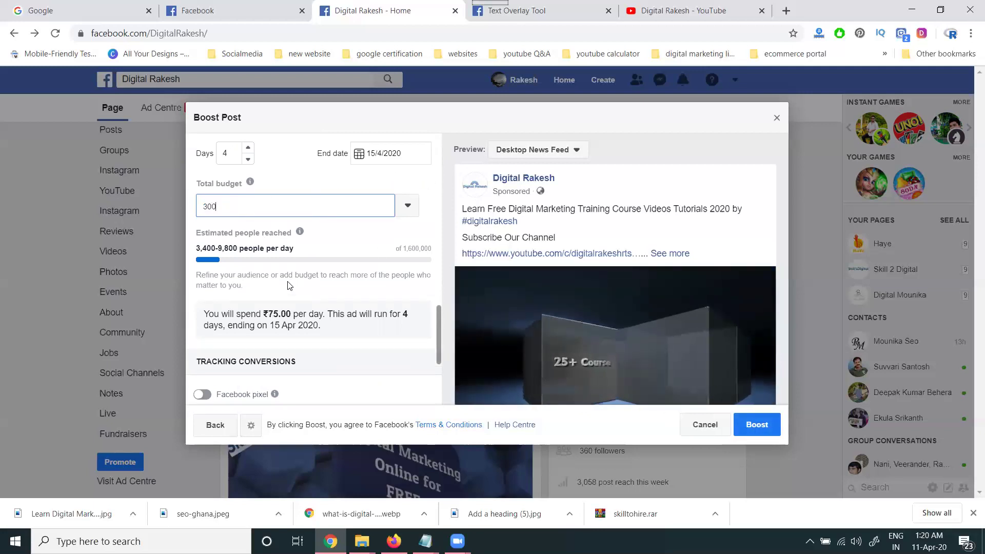
pyautogui.scroll(-5, 289, 285)
pyautogui.scroll(1, 357, 297)
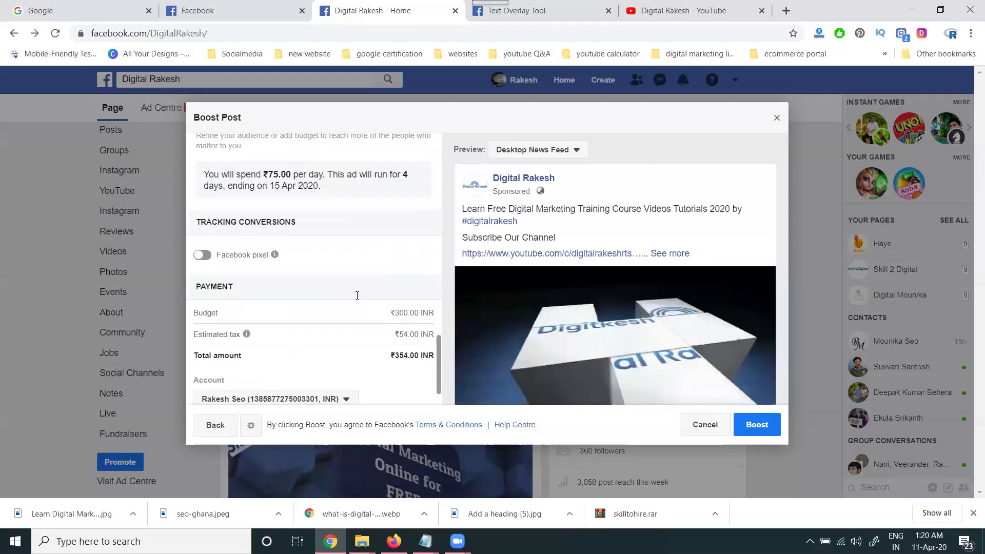
pyautogui.scroll(5, 357, 297)
pyautogui.scroll(3, 237, 260)
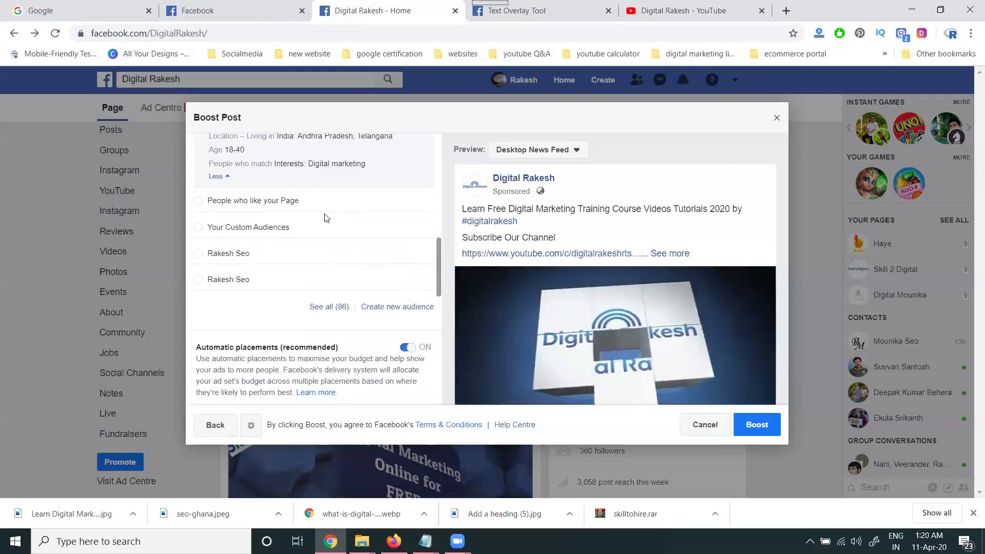
pyautogui.scroll(-4, 324, 217)
pyautogui.scroll(-1, 300, 261)
pyautogui.scroll(-4, 301, 262)
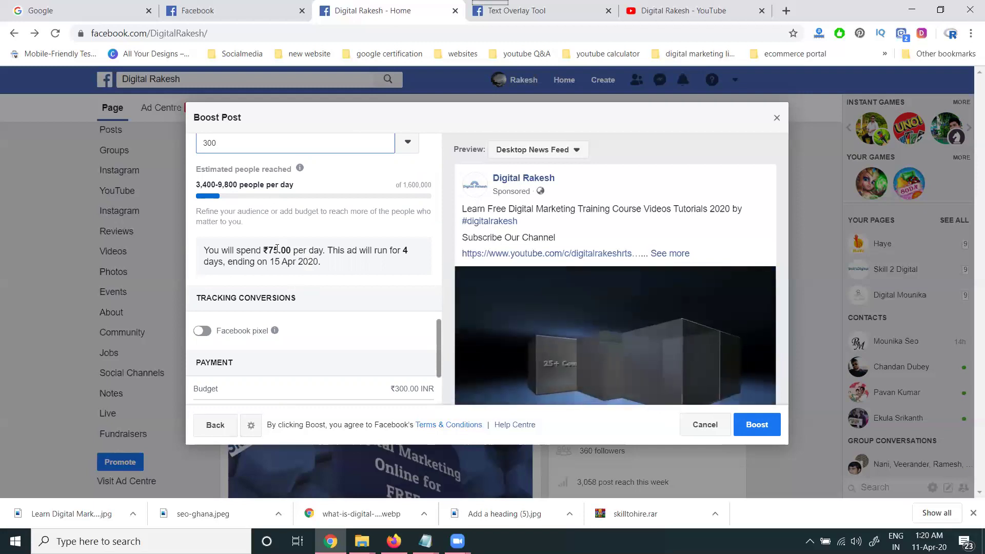
pyautogui.scroll(3, 277, 247)
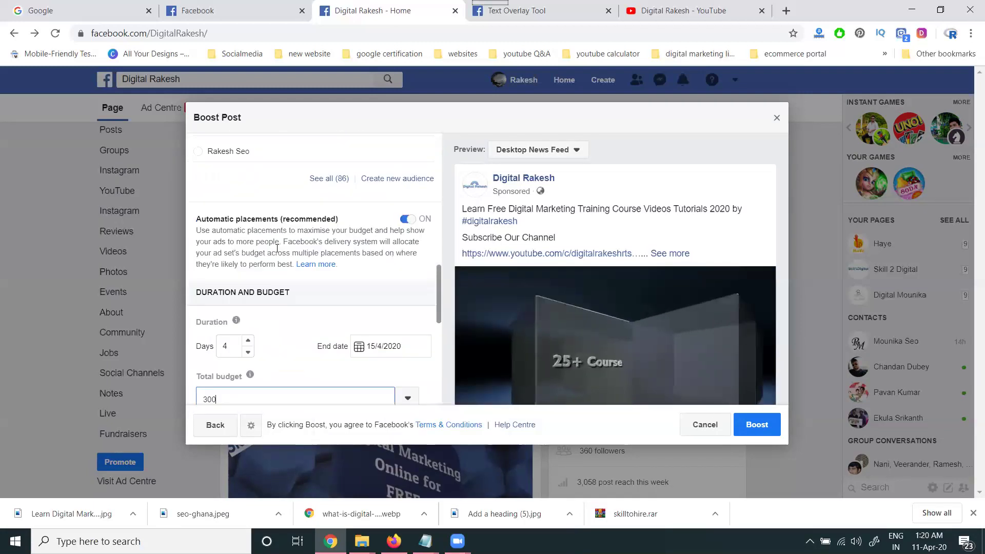
pyautogui.scroll(3, 278, 247)
pyautogui.scroll(3, 277, 247)
pyautogui.scroll(3, 277, 252)
pyautogui.scroll(2, 277, 251)
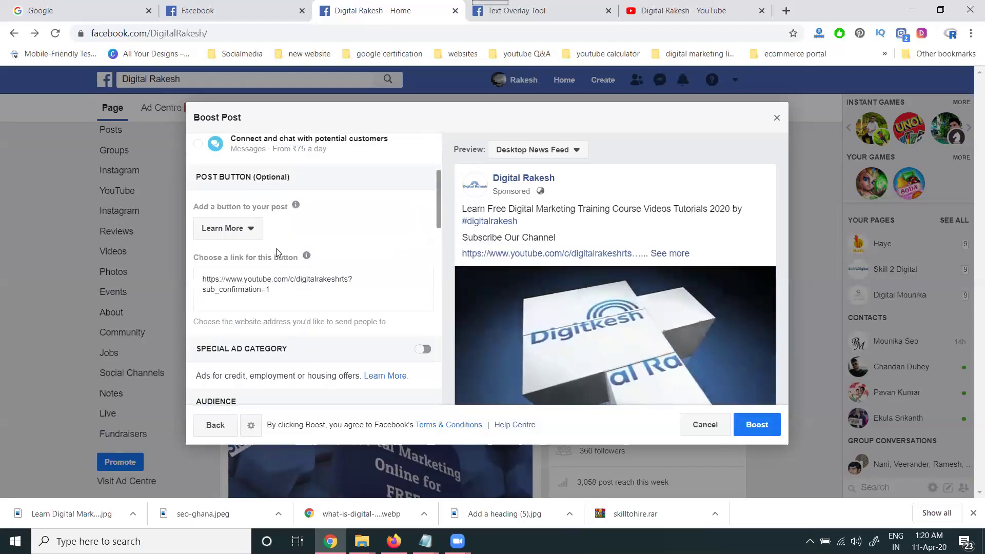
pyautogui.click(275, 286)
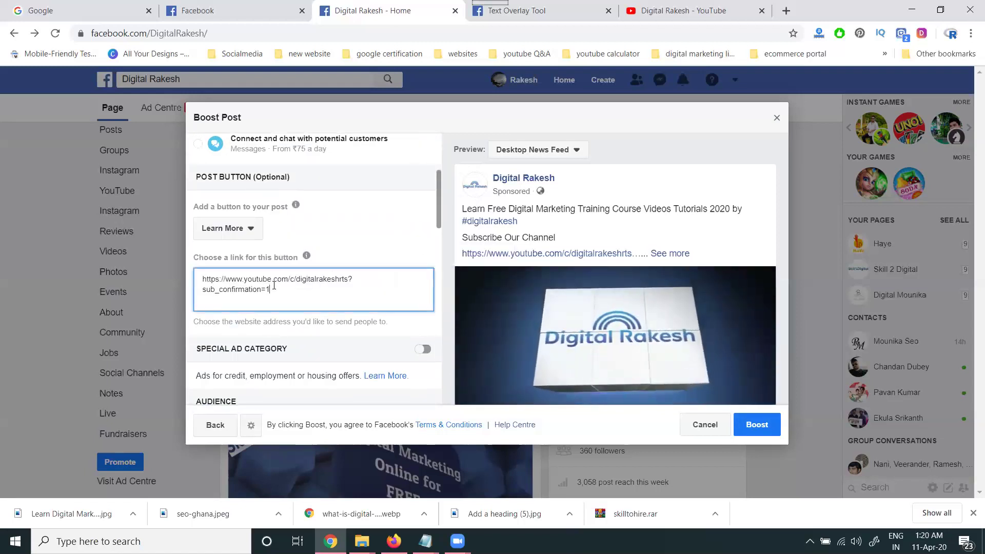
pyautogui.hotkey('ctrl', 'a')
pyautogui.hotkey('ctrl', 'c')
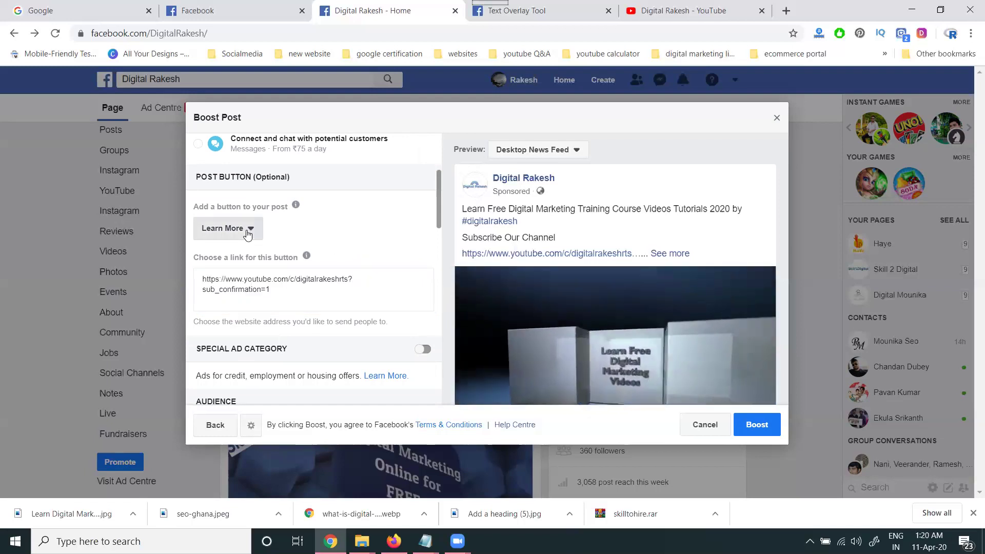
pyautogui.click(228, 228)
pyautogui.click(364, 240)
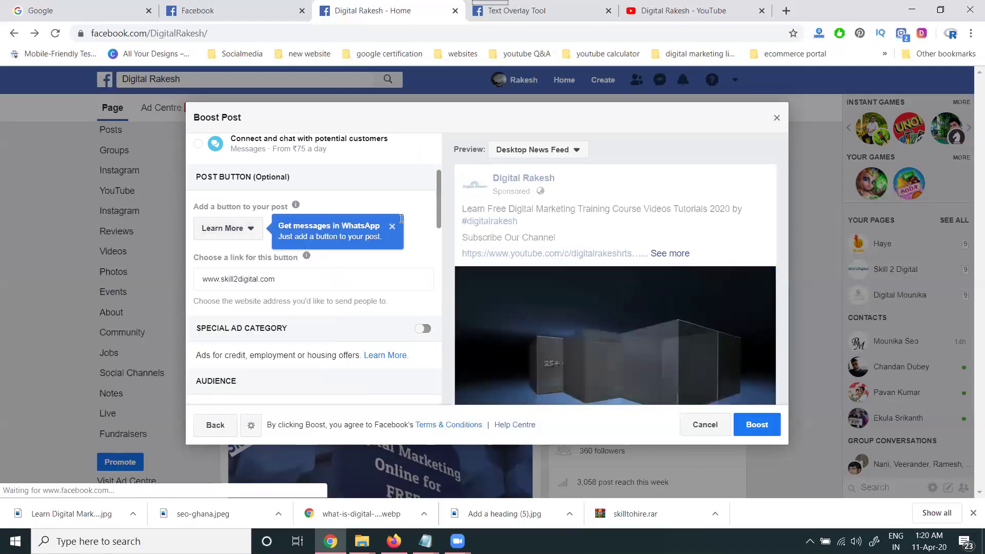
pyautogui.doubleClick(301, 279)
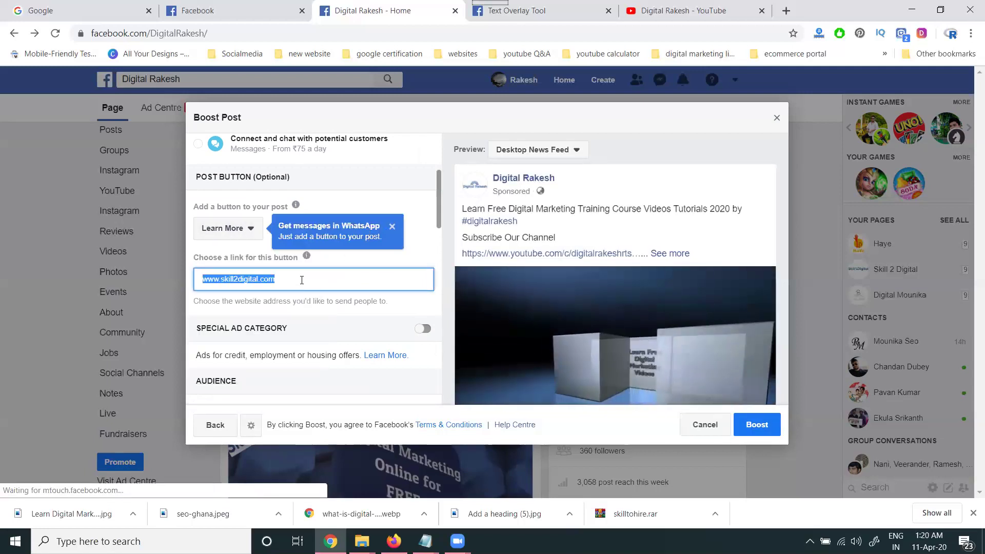
pyautogui.hotkey('ctrl', 'v')
pyautogui.click(417, 231)
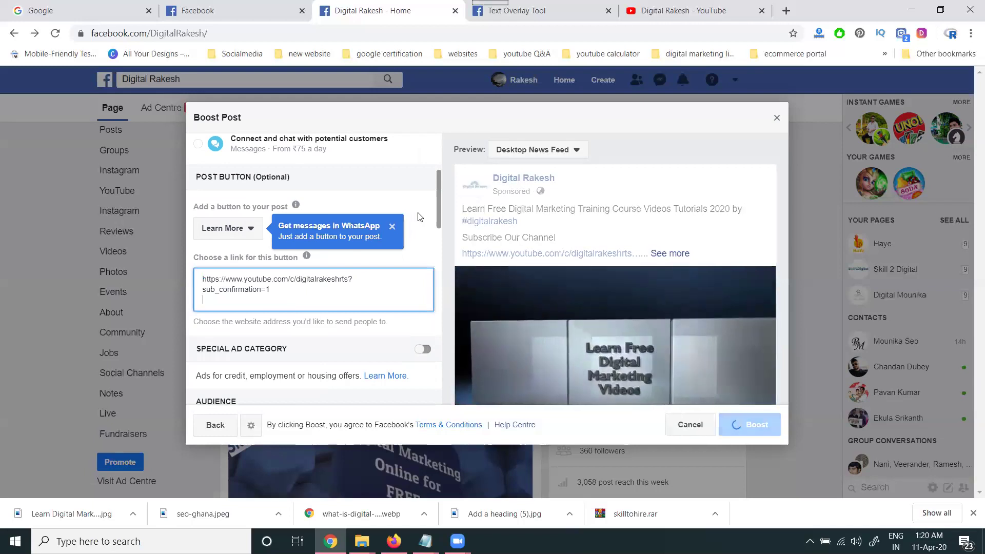
pyautogui.click(395, 225)
pyautogui.scroll(-3, 389, 243)
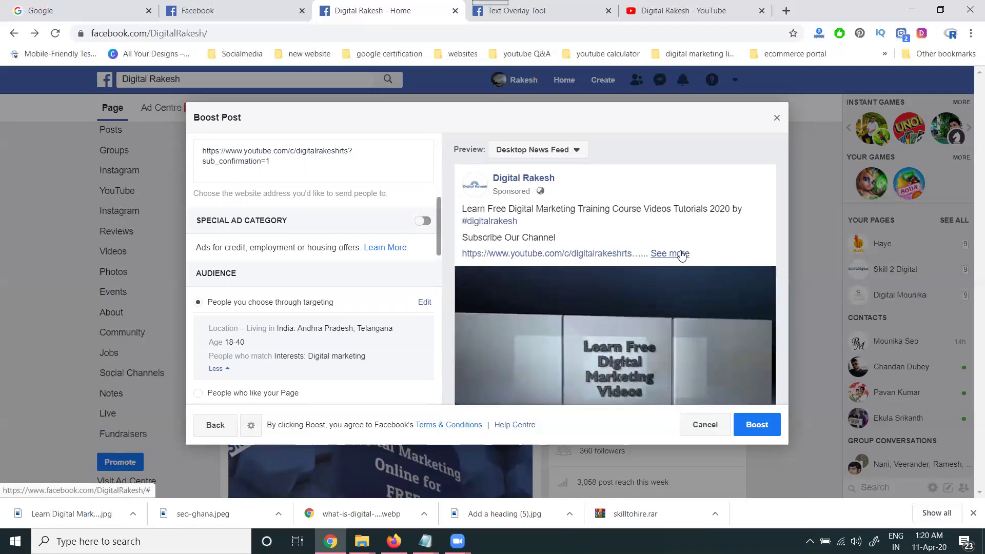
pyautogui.scroll(-3, 325, 283)
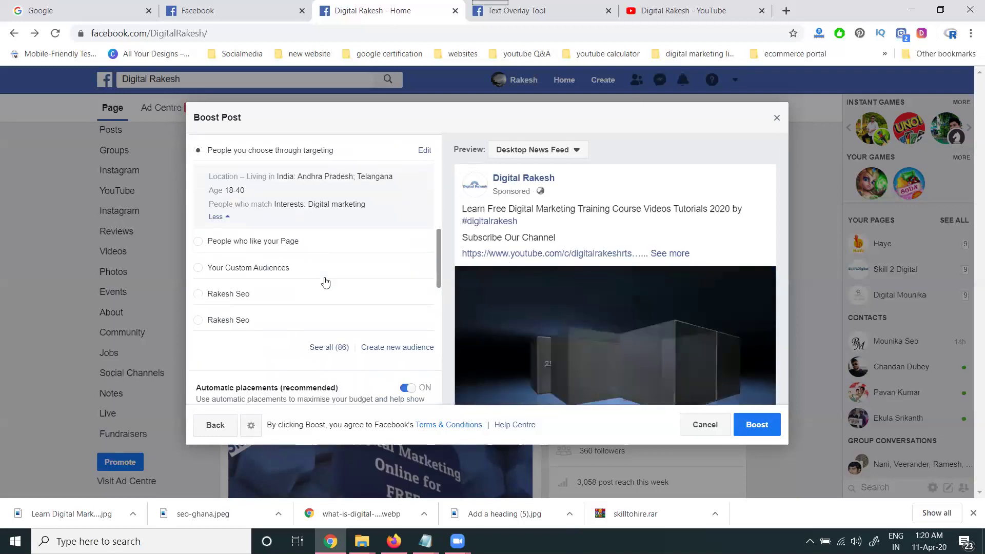
pyautogui.scroll(-3, 325, 282)
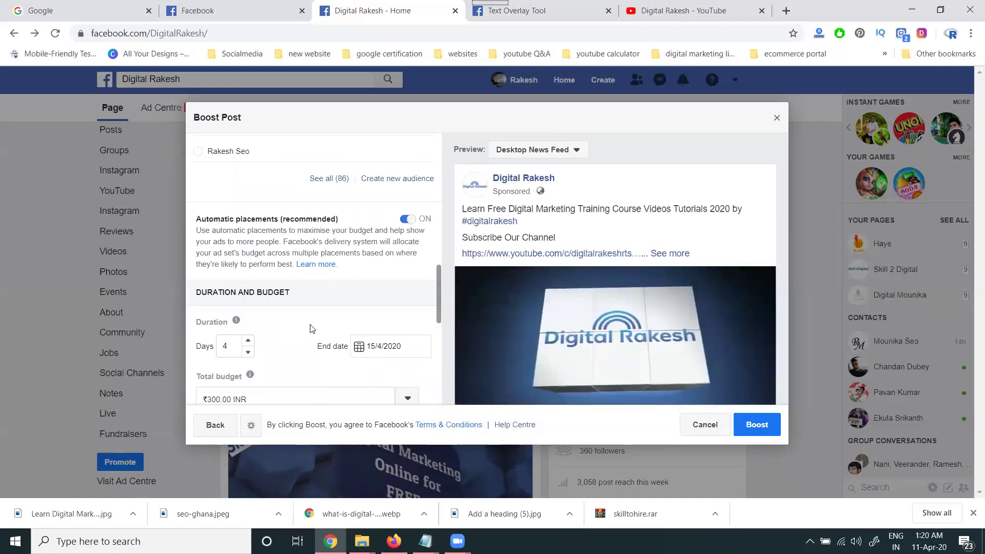
pyautogui.scroll(3, 310, 329)
pyautogui.scroll(1, 311, 329)
pyautogui.scroll(-4, 310, 329)
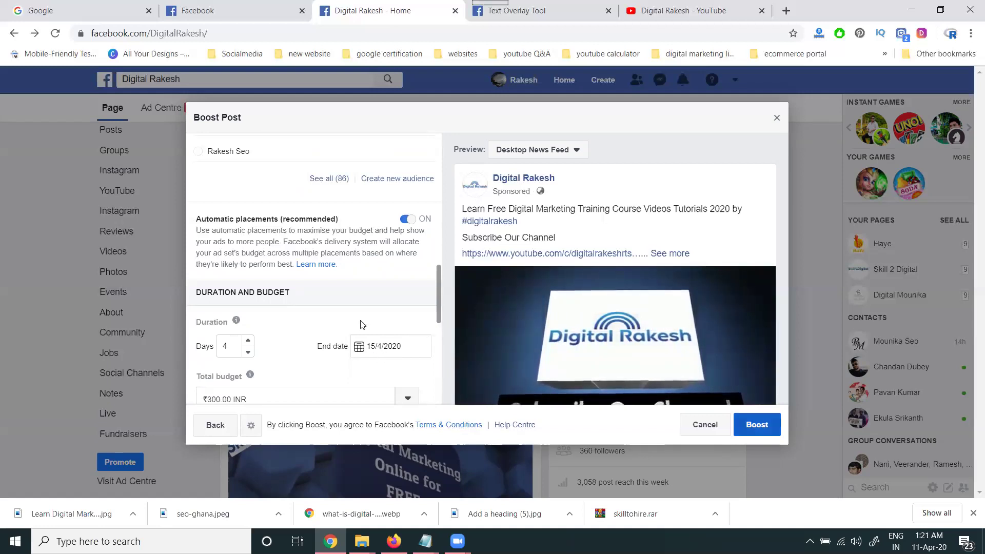
# Step: Submit the ₹300 four-day boost, confirm the saved GST details, and close View results
pyautogui.click(757, 424)
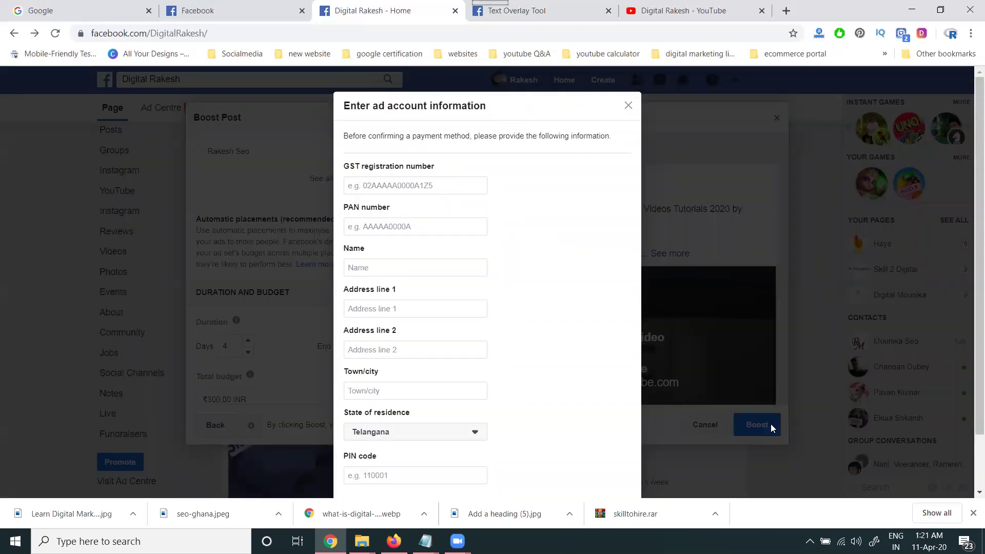
pyautogui.scroll(-1, 530, 292)
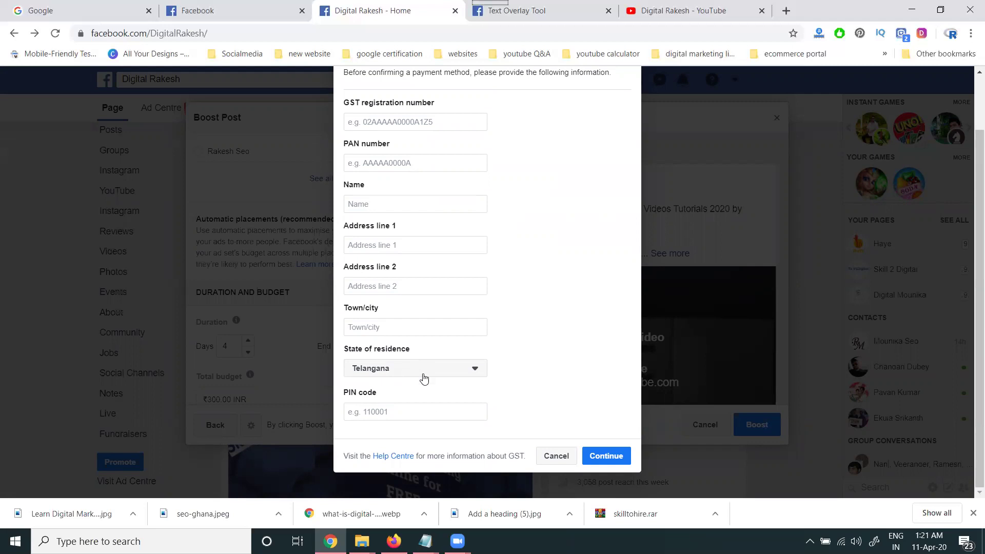
pyautogui.click(604, 456)
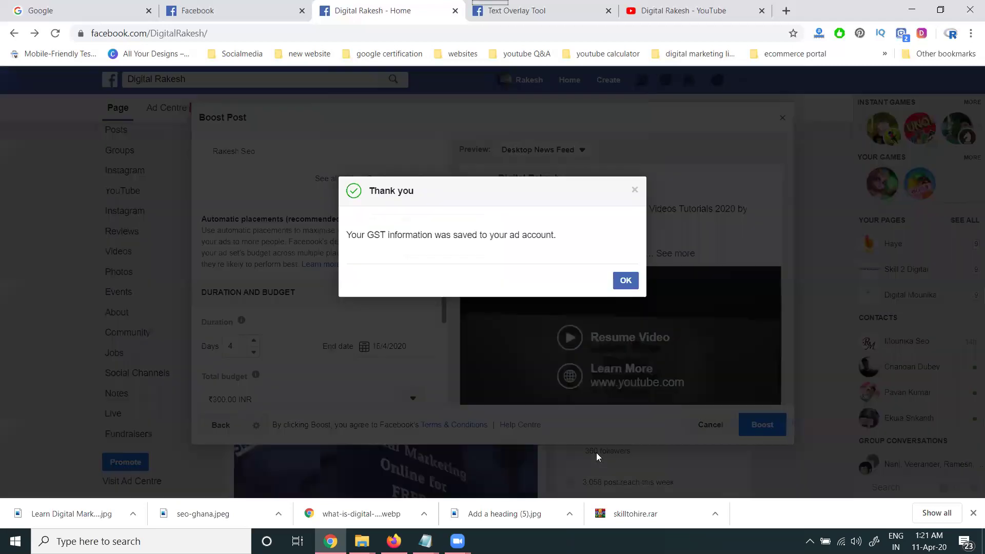
pyautogui.click(625, 282)
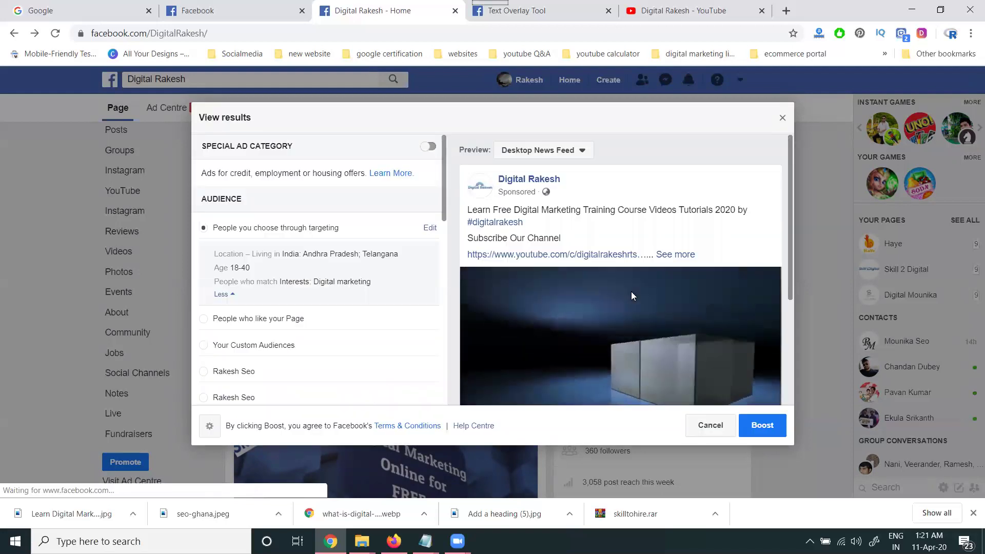
pyautogui.click(785, 121)
# Step: Go to the Digital Rakesh Page's Ad Centre to check the new boost
pyautogui.click(162, 107)
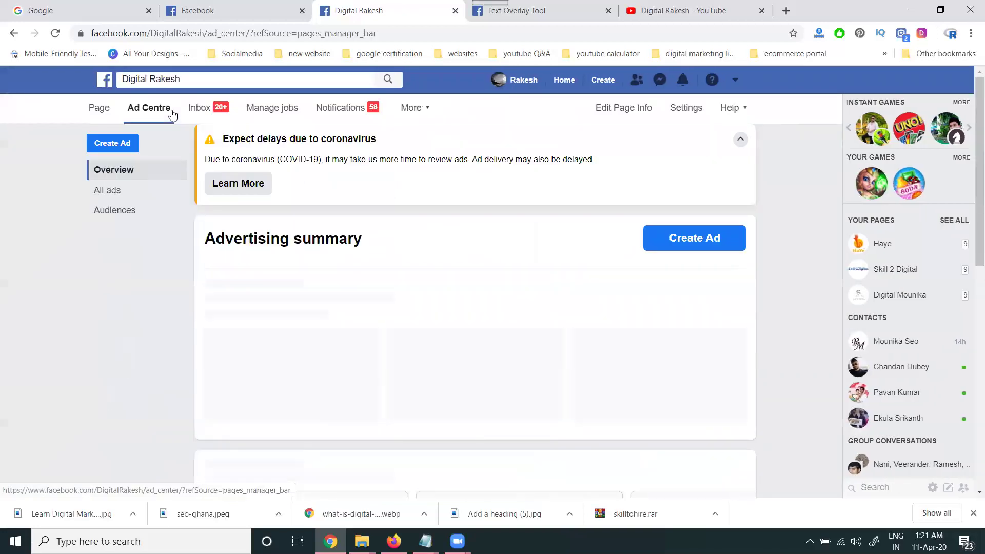
pyautogui.scroll(-5, 379, 291)
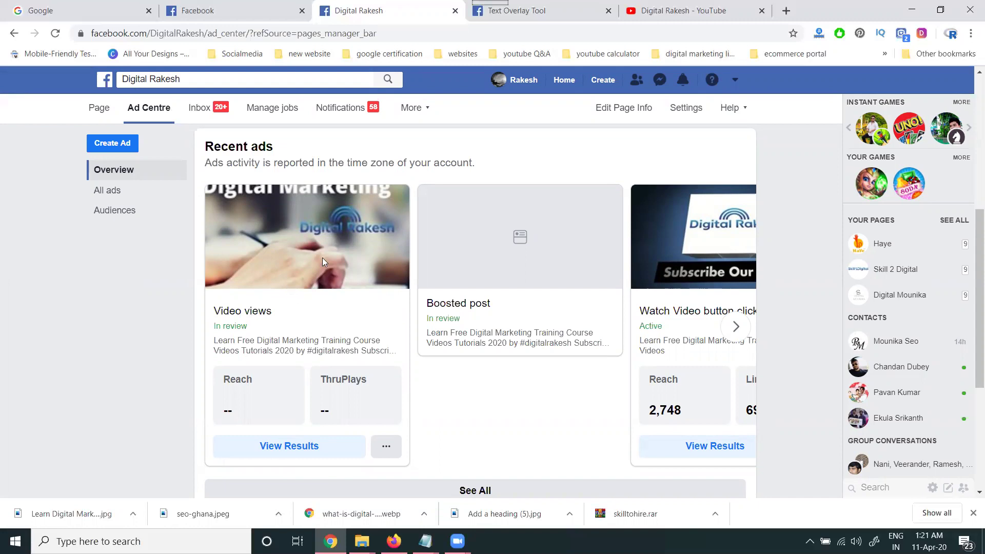
pyautogui.click(517, 11)
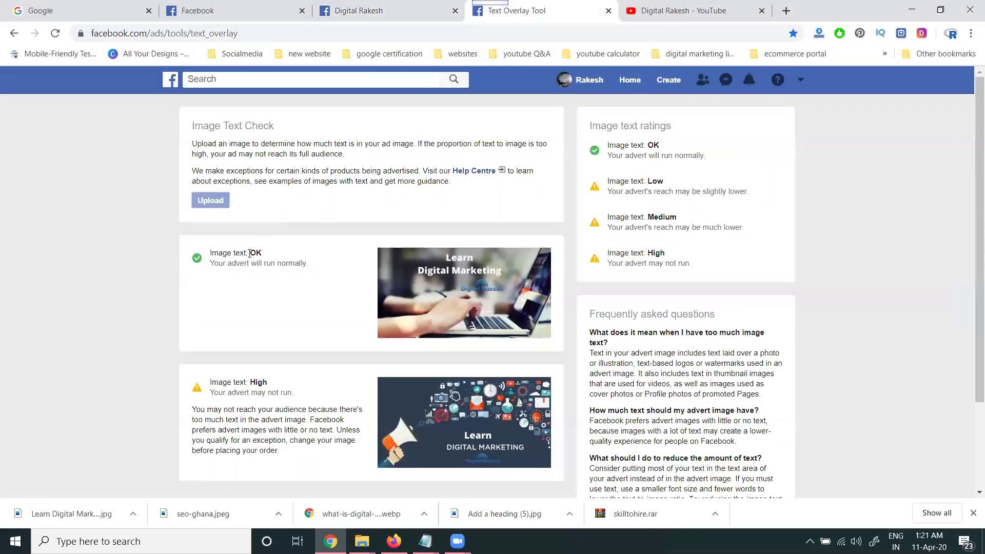